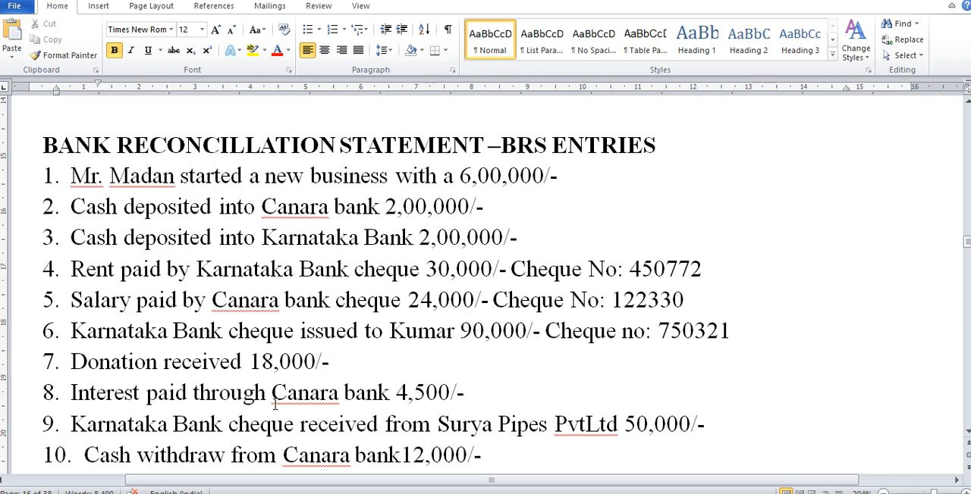
Switch to Tally.ERP 9 and open a new receipt voucher for the BRS company.
left_click(326, 493)
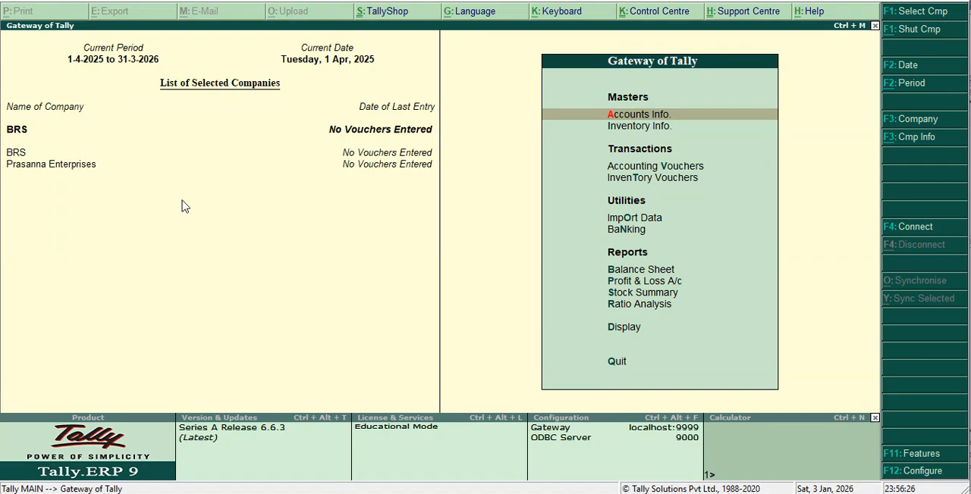
key("Down")
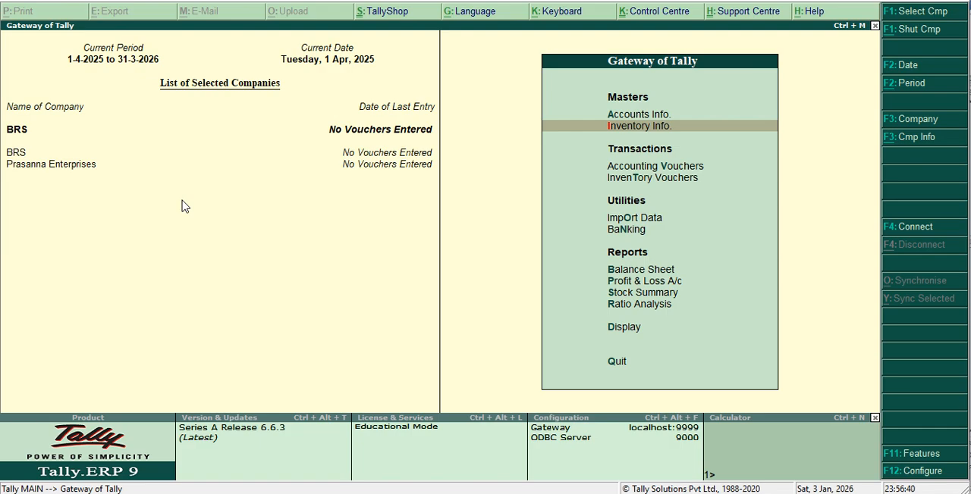
key("Down")
key("Down")
key("Up")
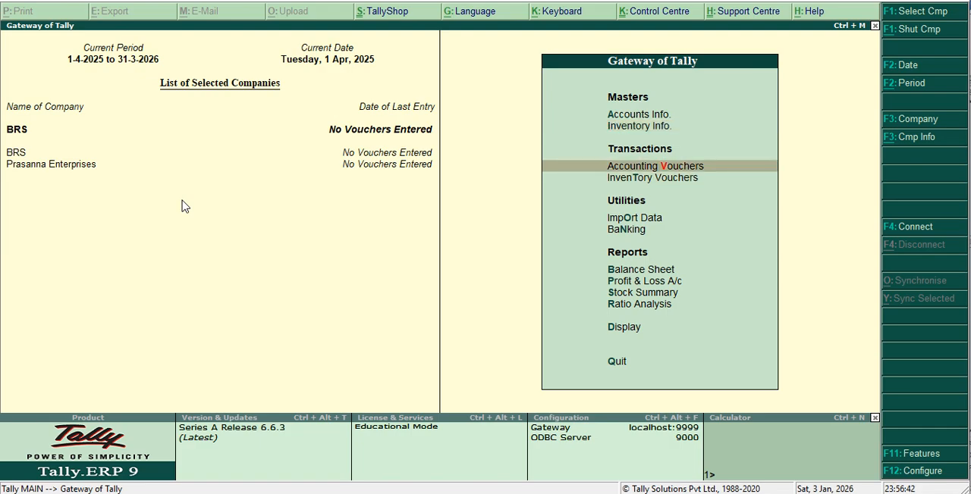
key("Return")
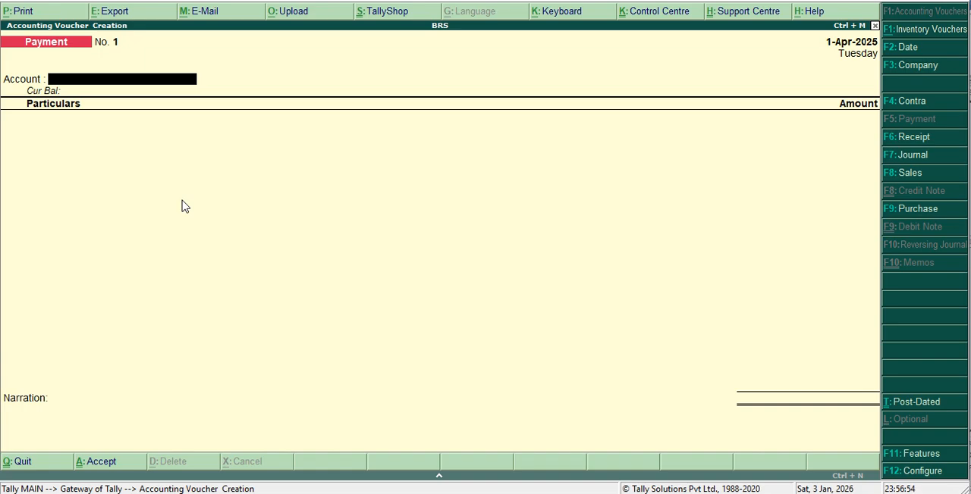
key("F6")
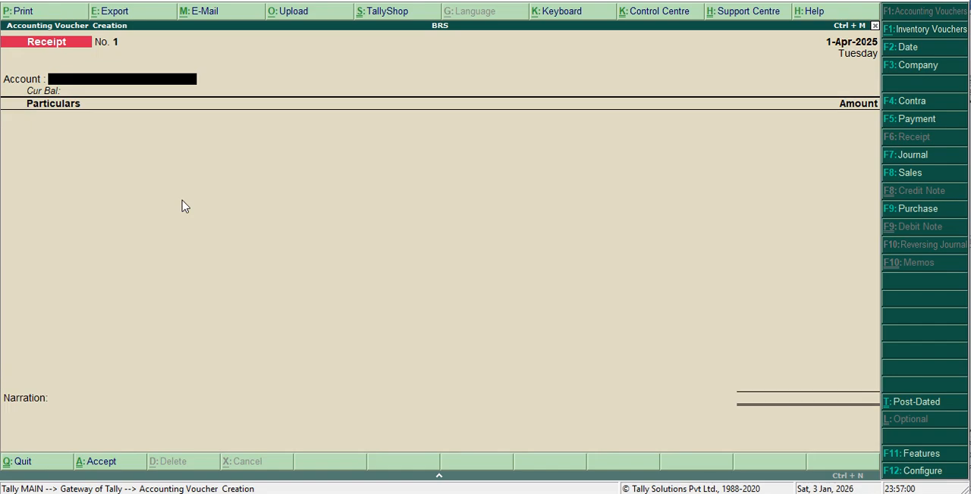
Configure receipt vouchers with single entry mode set to No and Cr/Dr instead of To/By set to Yes.
key("F12")
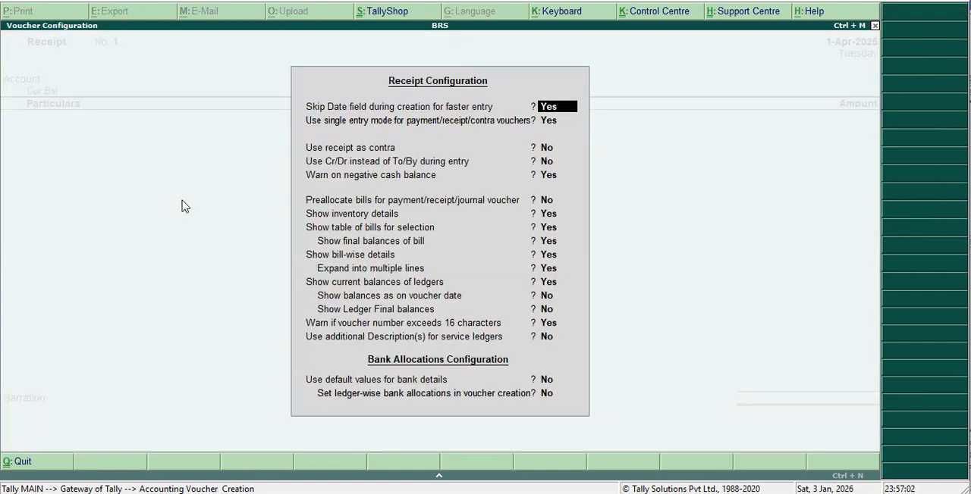
key("Return")
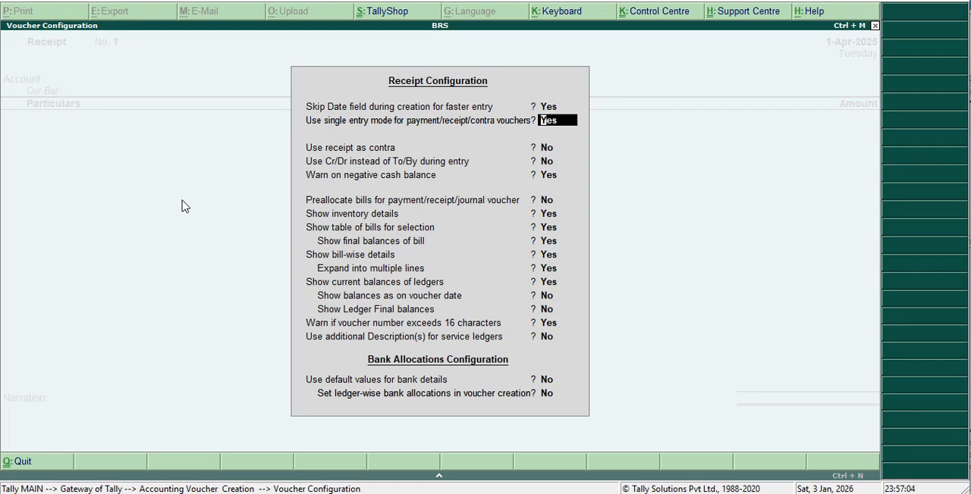
type("n")
key("Return")
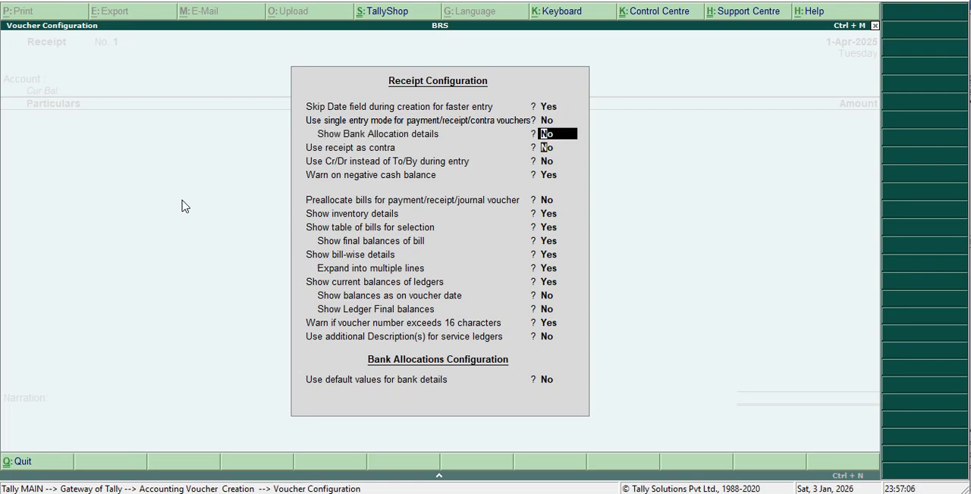
key("Return")
key("Return")
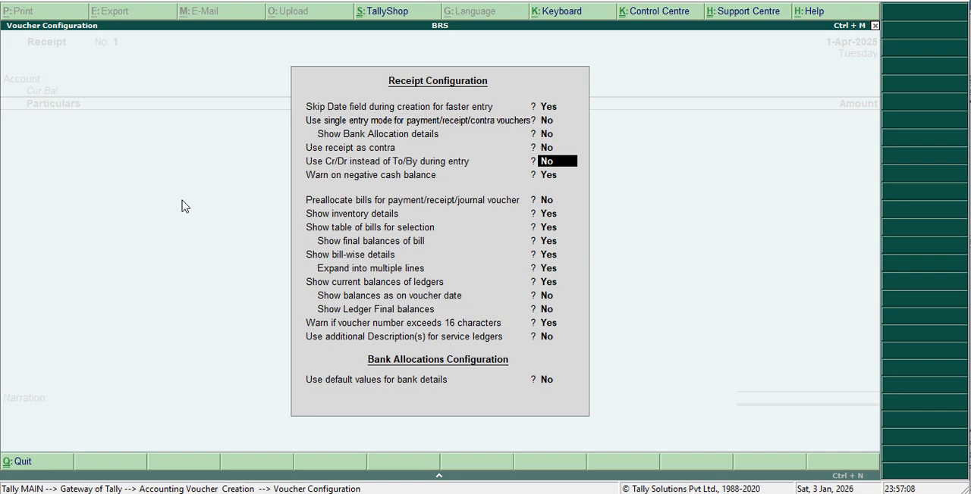
type("y")
key("Return")
key("Return")
key("Return")
key("Return")
key("Return")
key("Return")
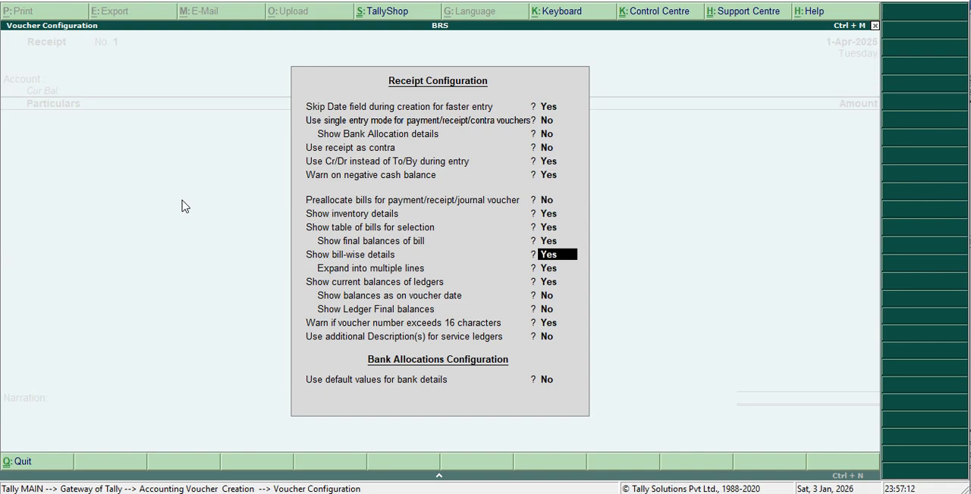
key("Return")
key("Return")
key("Return")
key("Return")
key("Return")
key("Return")
key("Return")
key("Return")
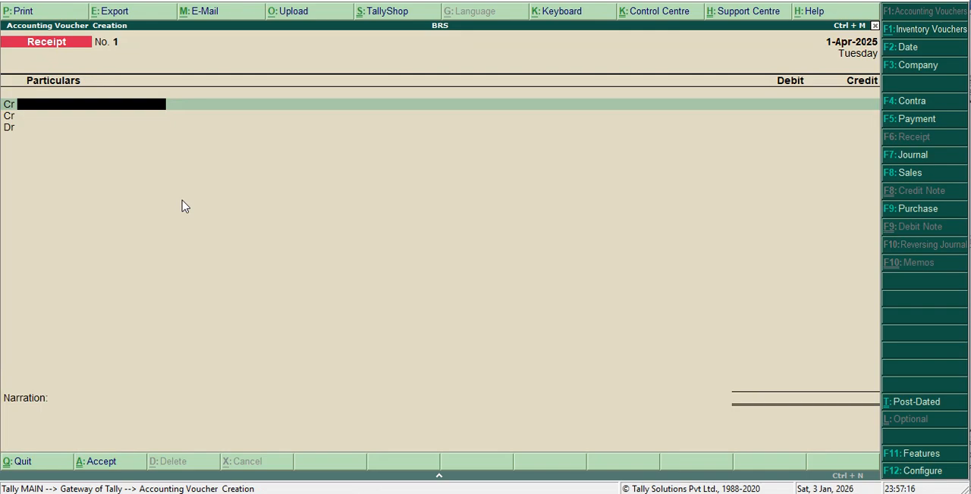
Create a ledger with the business owner's name under Capital Account for the receipt's credit line, keeping the default details.
key("alt+c")
type("Mr.")
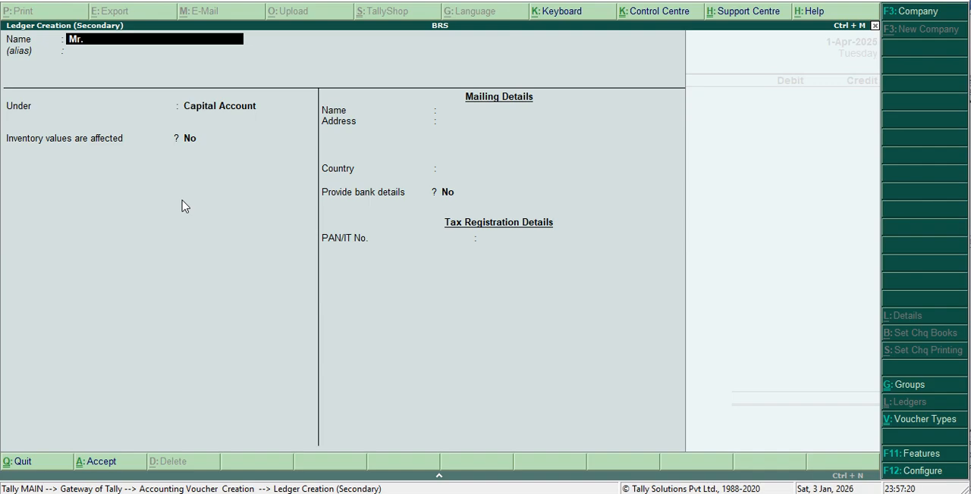
type("Madan")
key("Return")
key("Return")
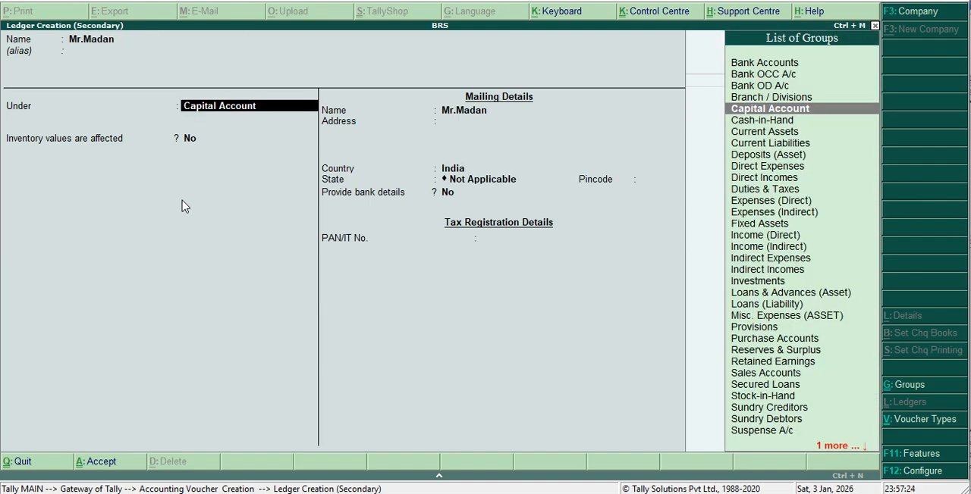
key("Return")
key("Return")
key("Return")
key("Return")
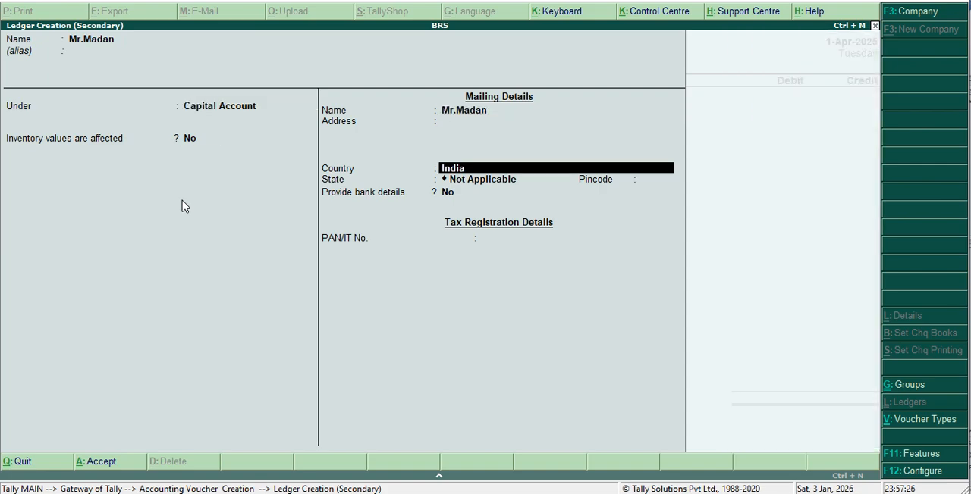
key("Return")
key("Return")
key("Return")
key("Return")
key("Return")
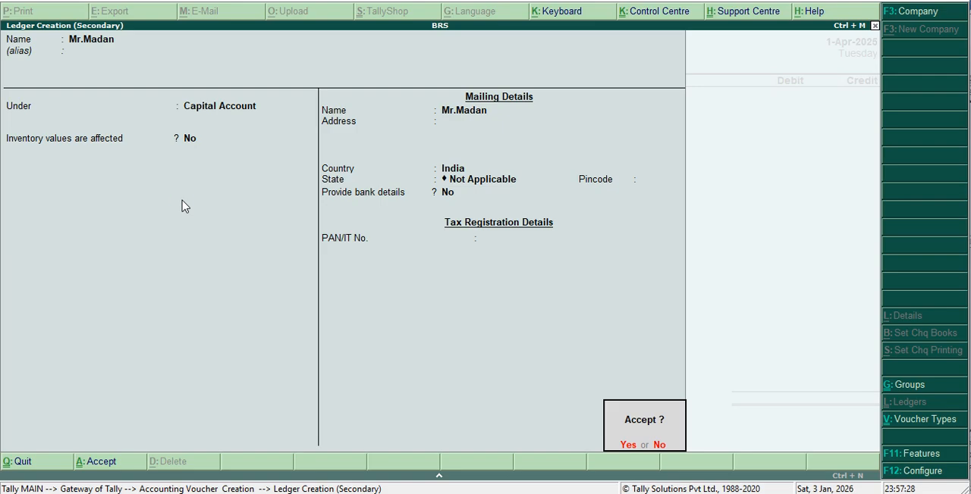
key("Return")
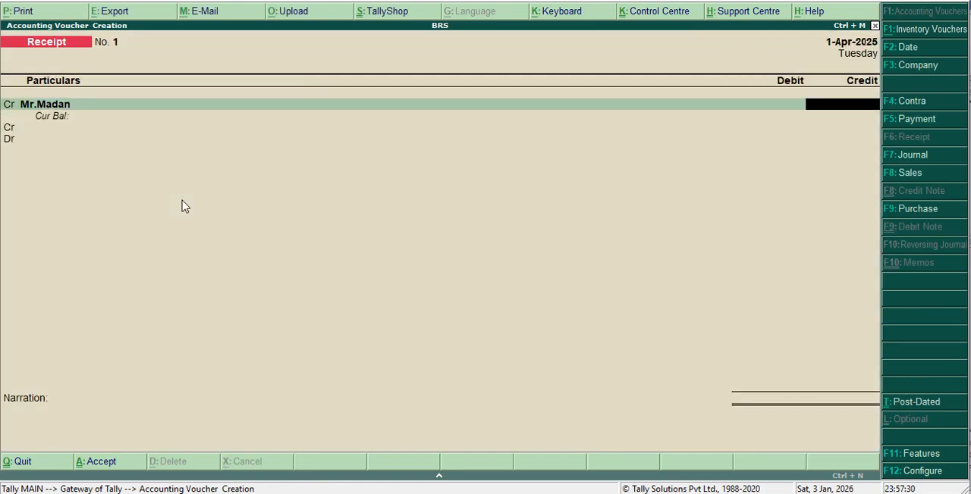
Credit the owner's capital ledger with 6,00,000 in the receipt voucher.
type("6,00,")
type("00000")
key("Return")
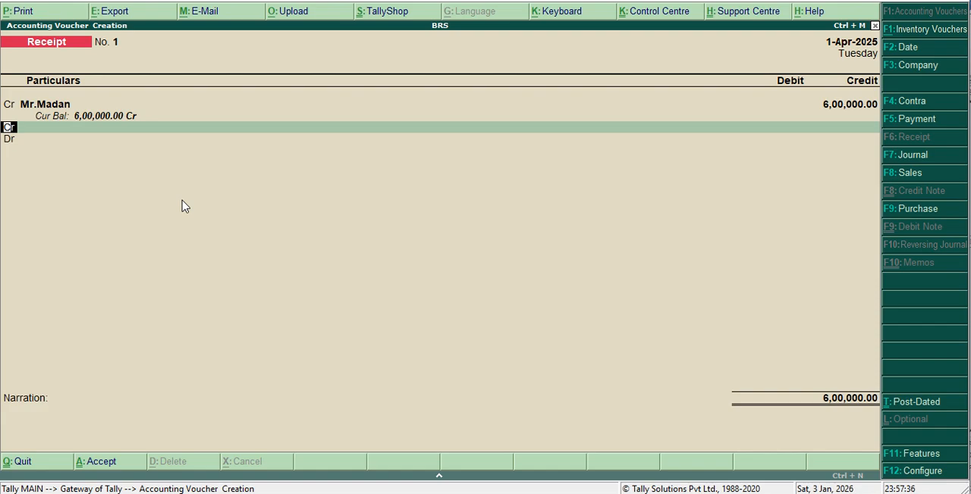
Debit Cash with 6,00,000 and save the receipt voucher without a narration.
type("d")
key("Return")
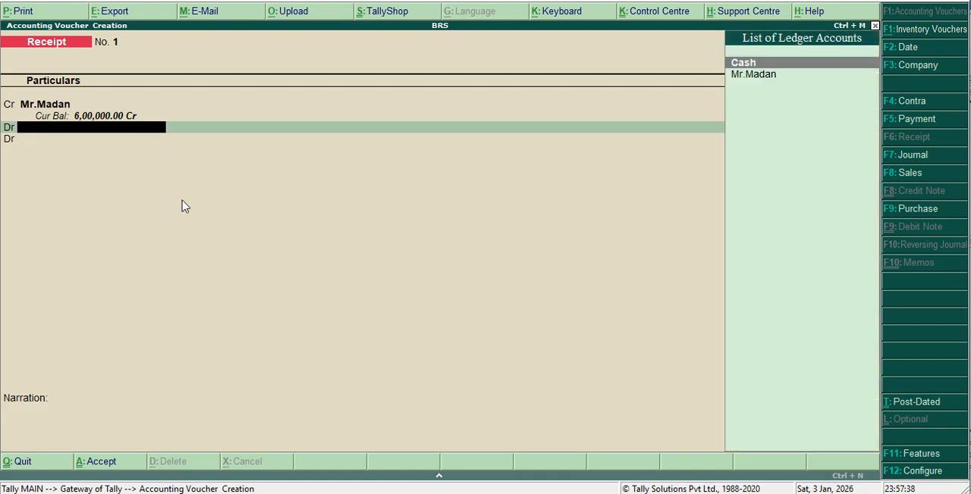
key("Return")
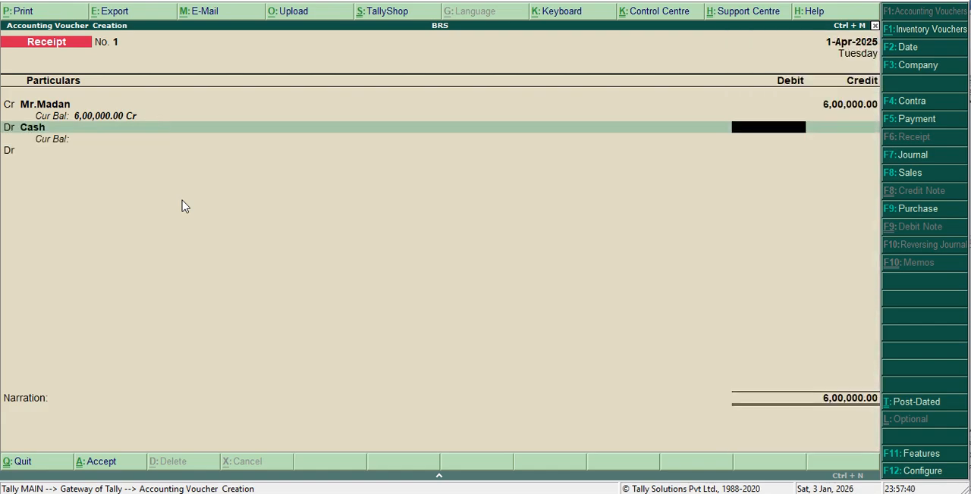
type("6,00,0")
type("00000")
key("Return")
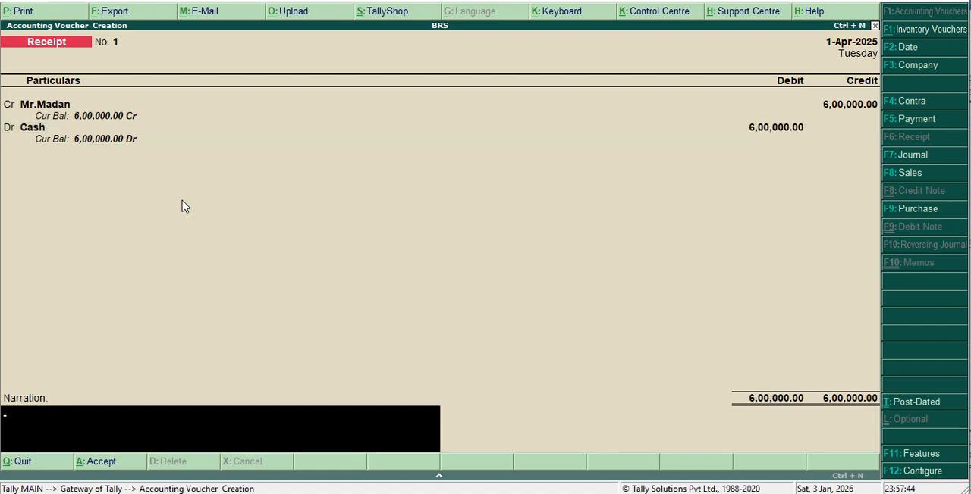
key("Return")
left_click(182, 206)
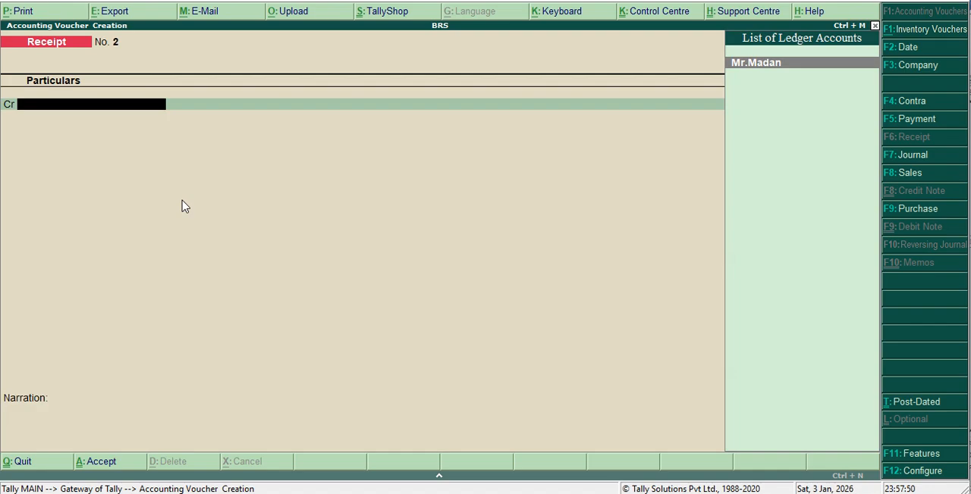
Start a contra voucher and credit Cash with 2,00,000.
key("F4")
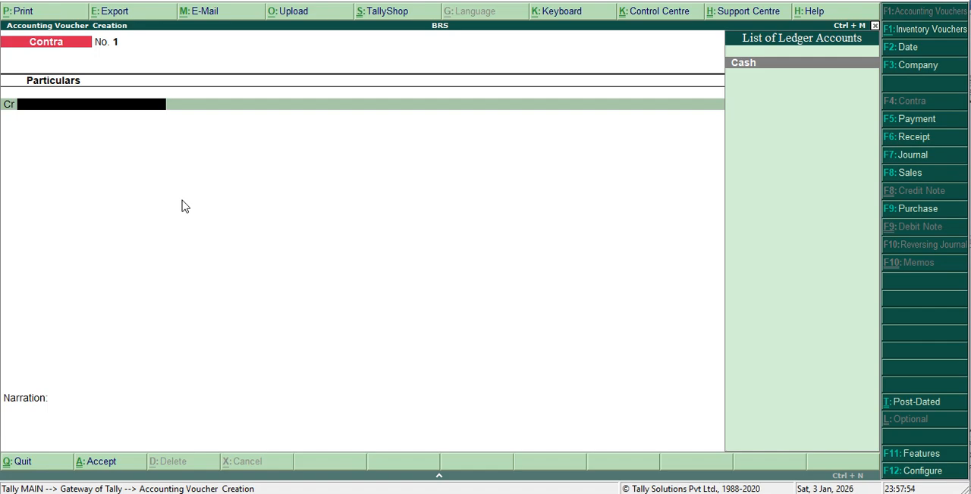
type("C")
key("Return")
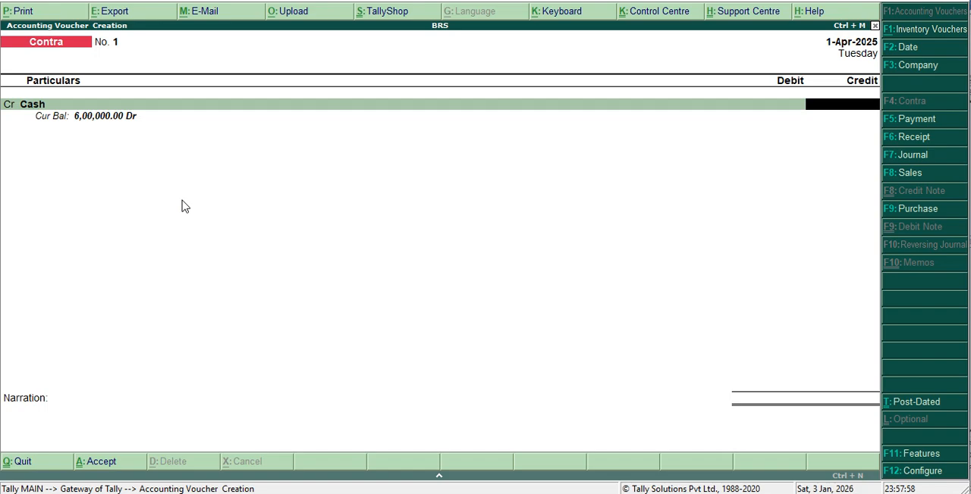
type("200000")
key("Return")
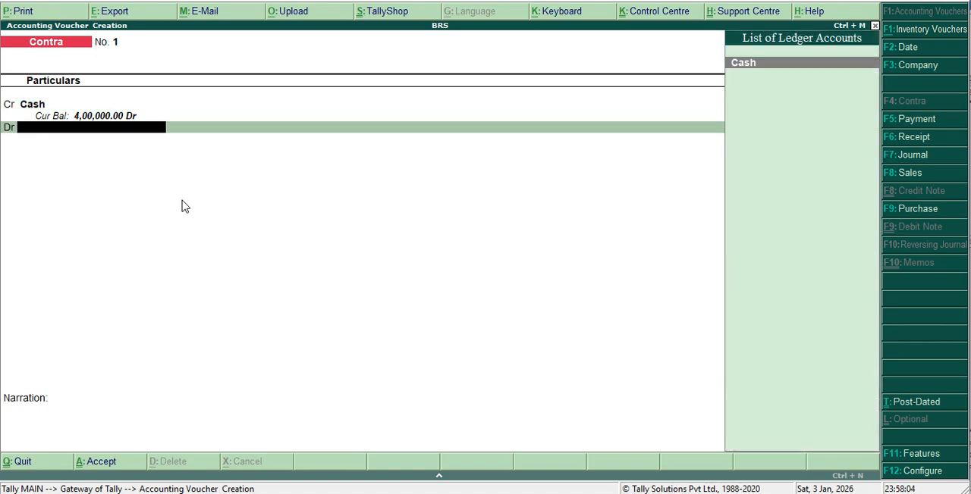
Start a new ledger named Canara Bank for the contra's debit line and place it under Bank Accounts.
key("alt+c")
type("C")
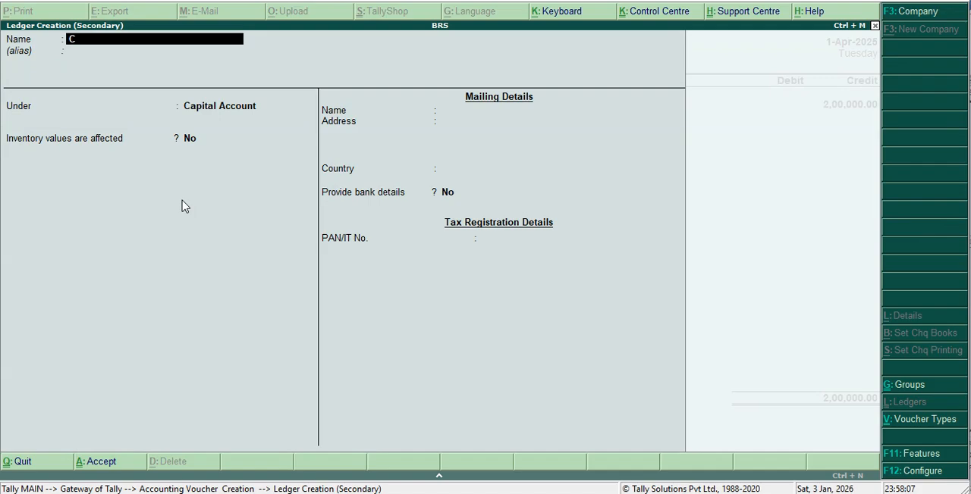
type("anara Bank")
key("Return")
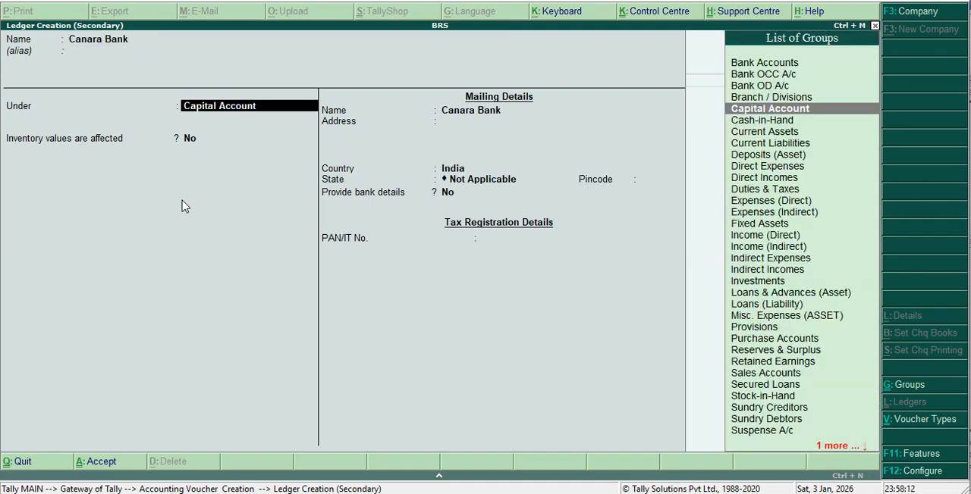
type("B")
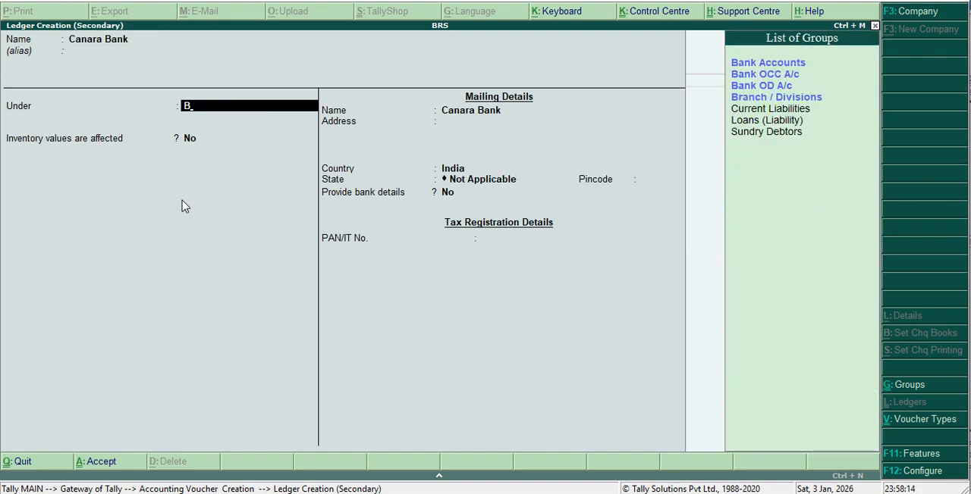
key("Return")
key("Return")
key("Return")
key("Return")
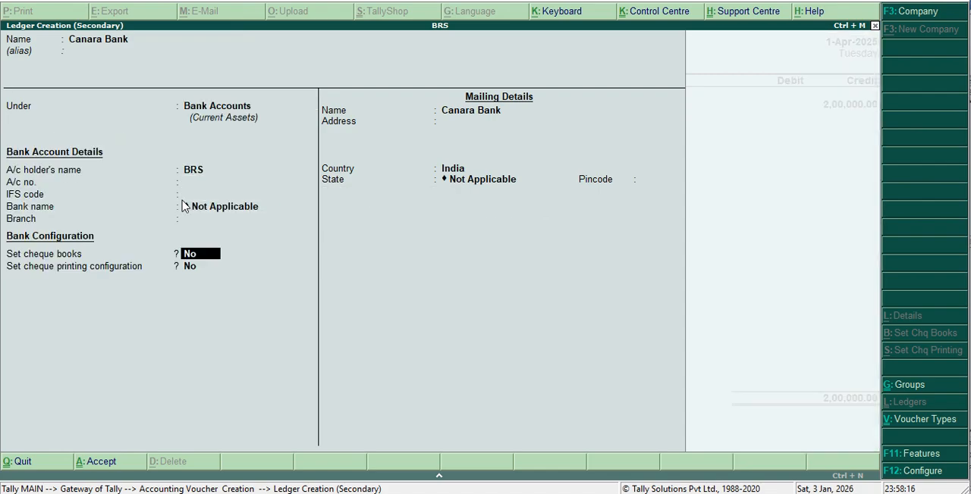
key("Return")
key("Return")
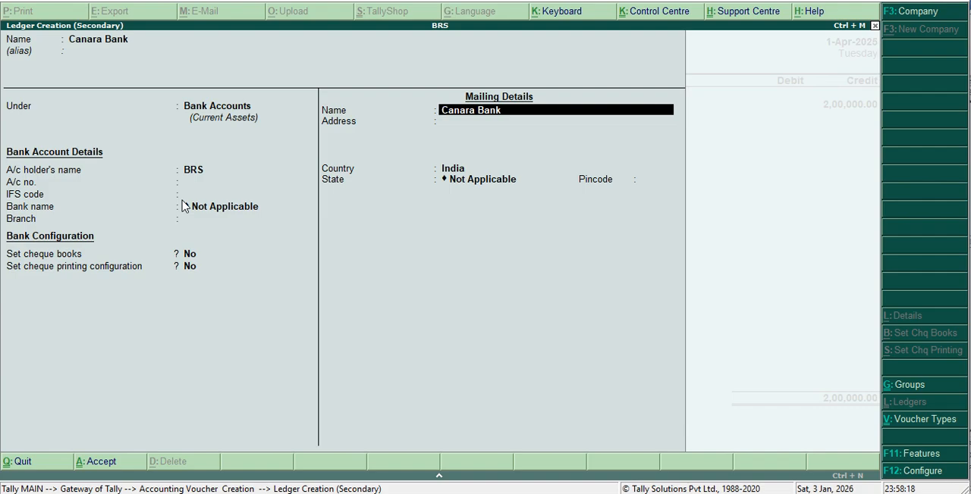
key("BackSpace")
key("BackSpace")
key("BackSpace")
key("BackSpace")
key("BackSpace")
key("BackSpace")
key("BackSpace")
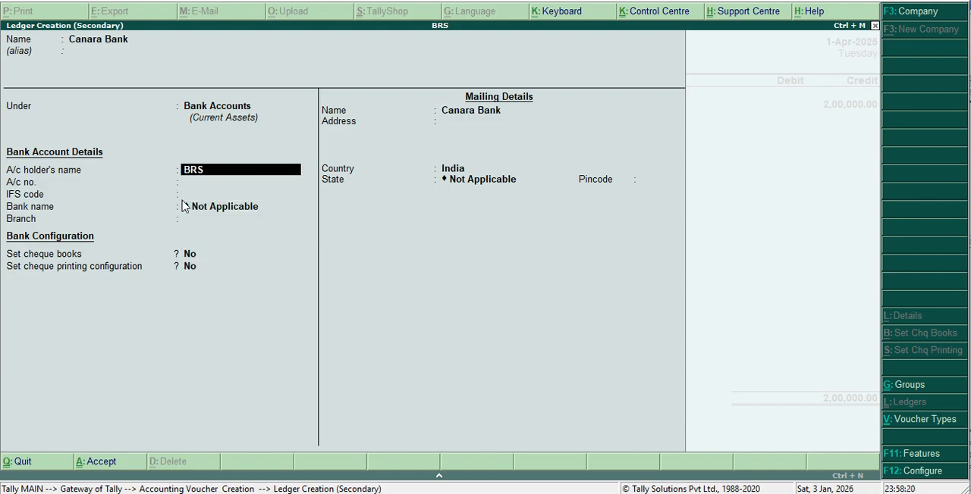
Enter the account holder's name and the account number in the Canara Bank ledger's bank details.
type("Veena")
key("Return")
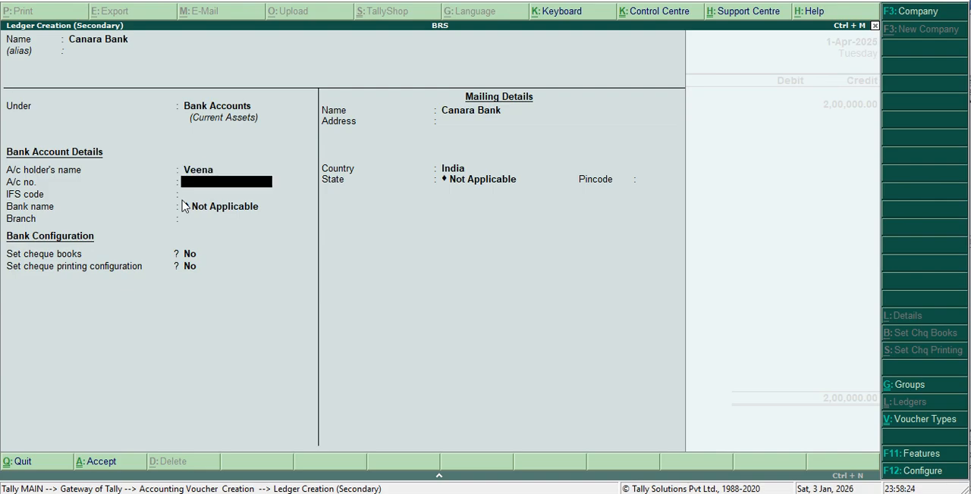
key("Return")
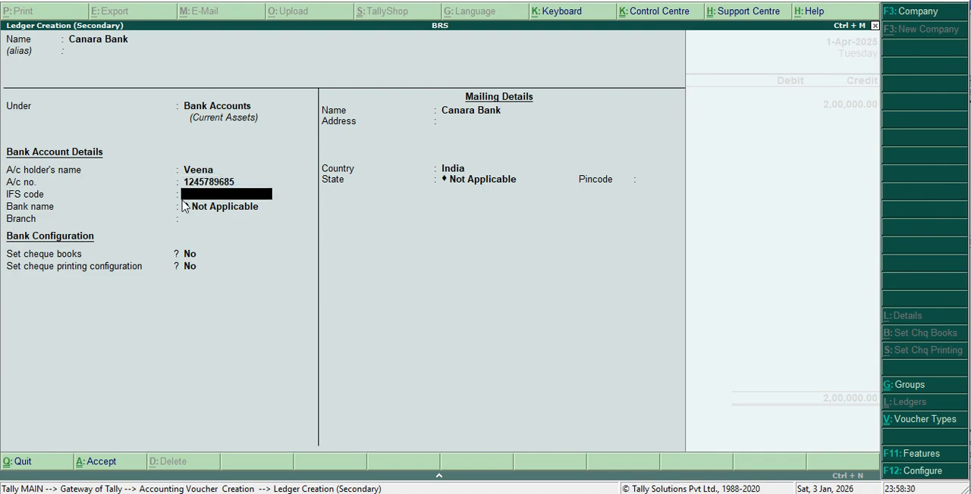
Set the Canara Bank ledger's IFS code to CNRB000123 and its branch to Udupi, leaving the bank name Not Applicable.
type("CNRB000123")
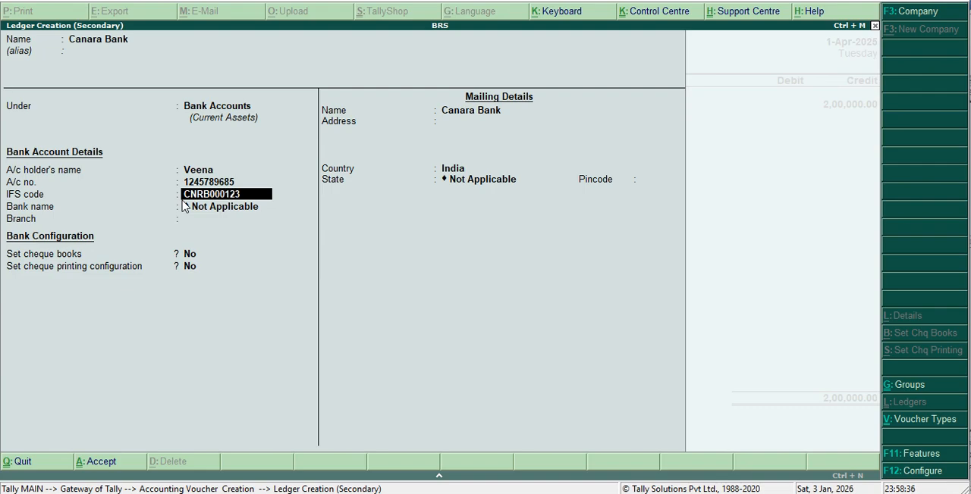
key("Return")
key("Return")
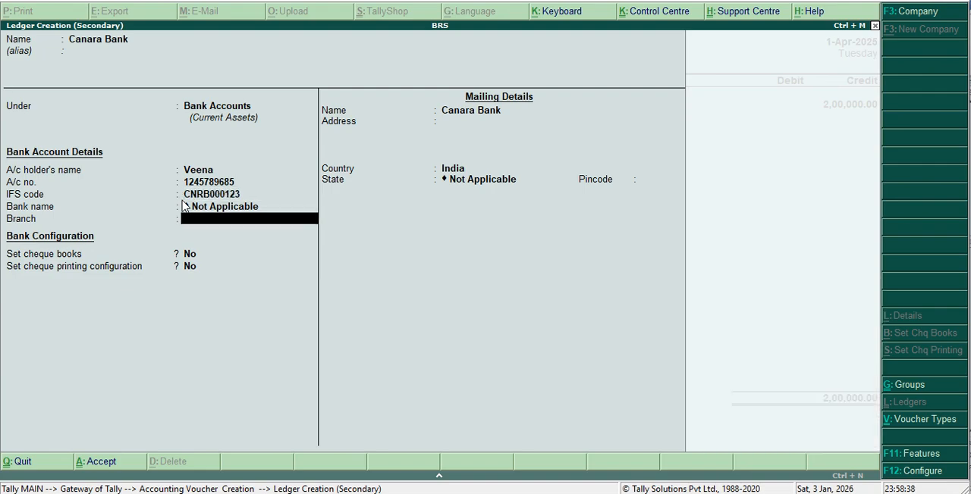
type("Udupi")
key("Return")
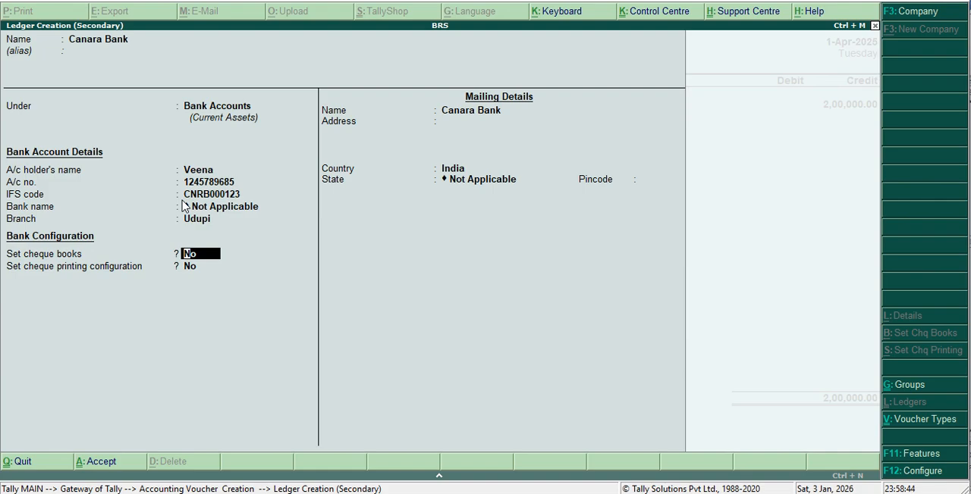
Enable cheque books for the Canara Bank ledger, leaving the cheque range blank and cheque printing configuration at No.
key("y")
key("Return")
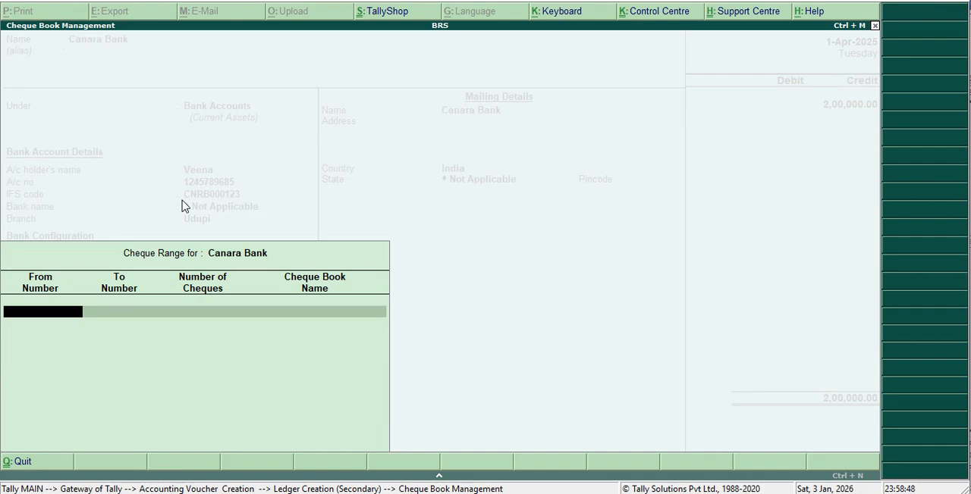
key("Return")
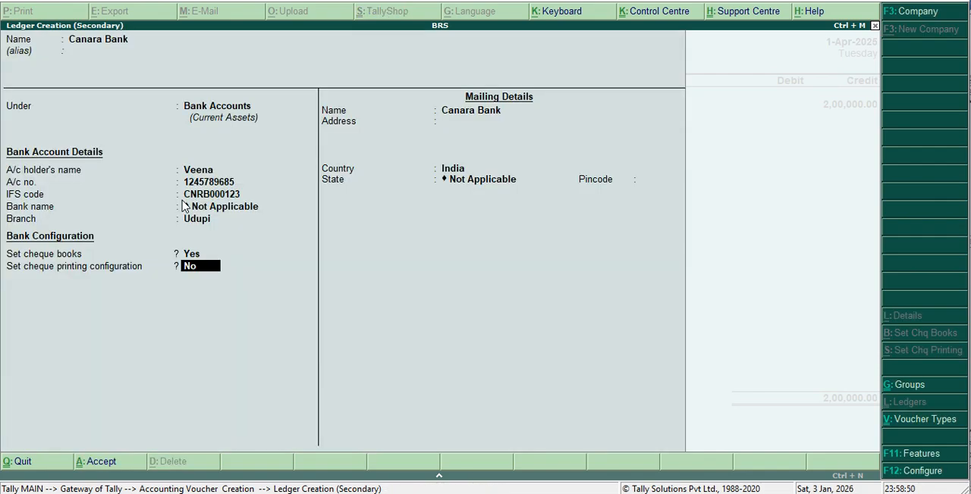
key("Return")
Enter a two-line mailing address in the Canara Bank ledger's mailing details, keeping the mailing name unchanged.
key("Return")
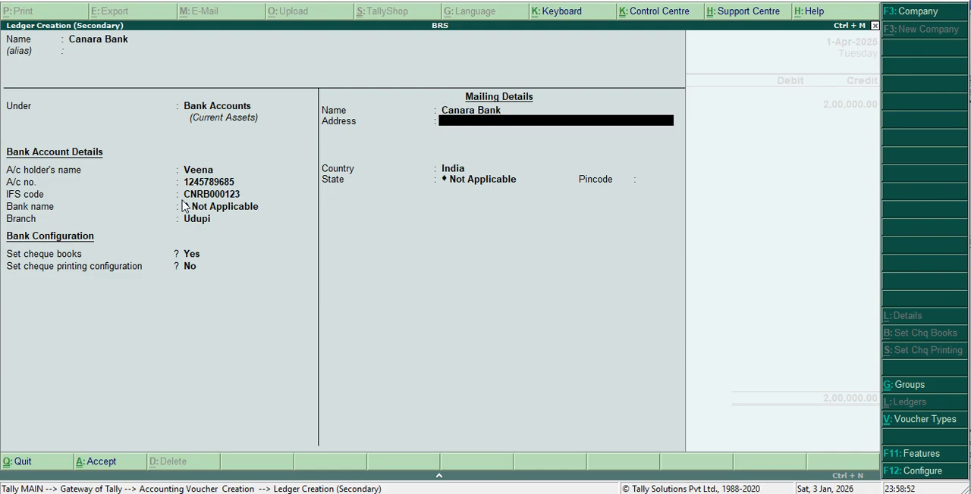
type("Near Fish Mark")
key("Return")
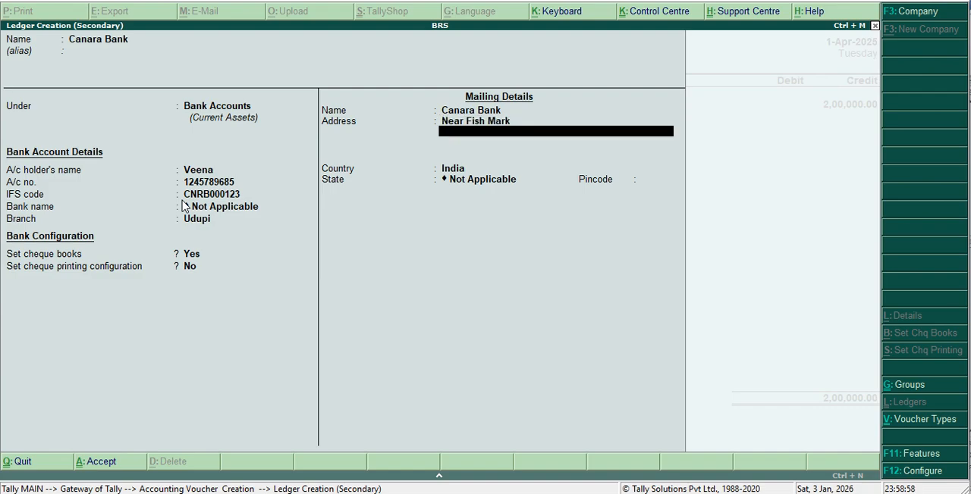
type("Udupi")
key("Return")
key("Return")
key("Return")
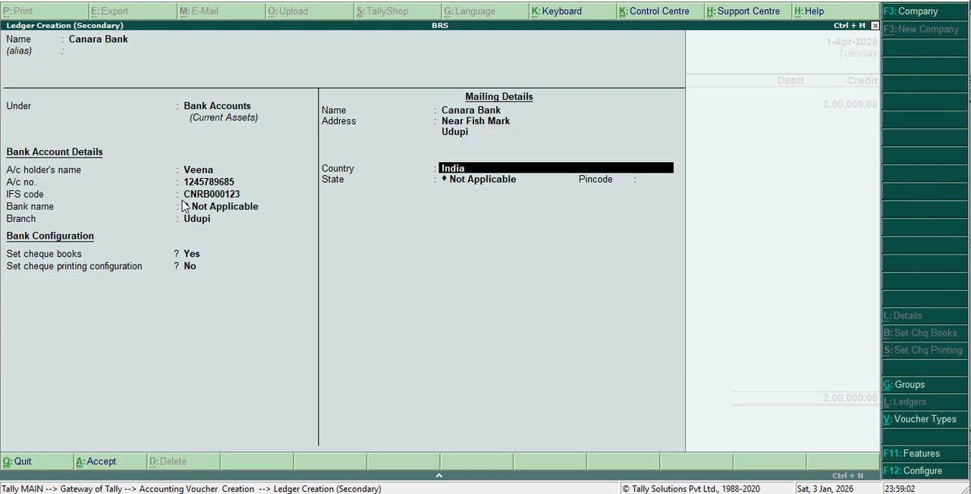
Set the Canara Bank ledger's country to India and state to Karnataka, enter the pincode, and save the ledger.
type("K")
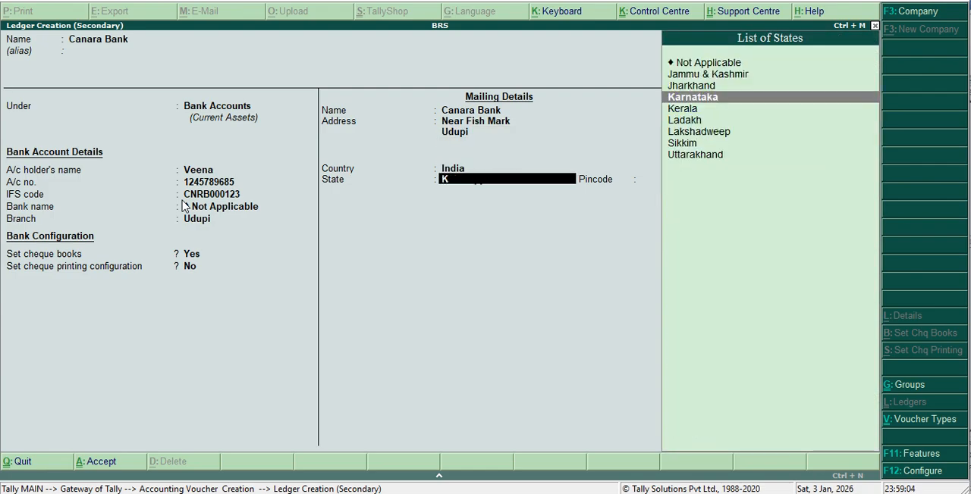
key("Return")
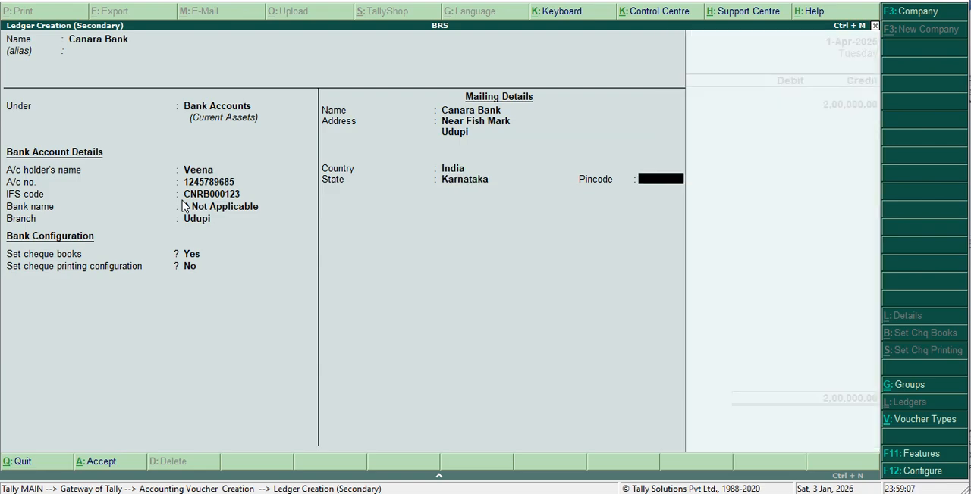
type("576101")
key("Return")
Debit Canara Bank with 2,00,000 as a cash deposit, leave the denominations blank, and save the contra voucher.
key("Return")
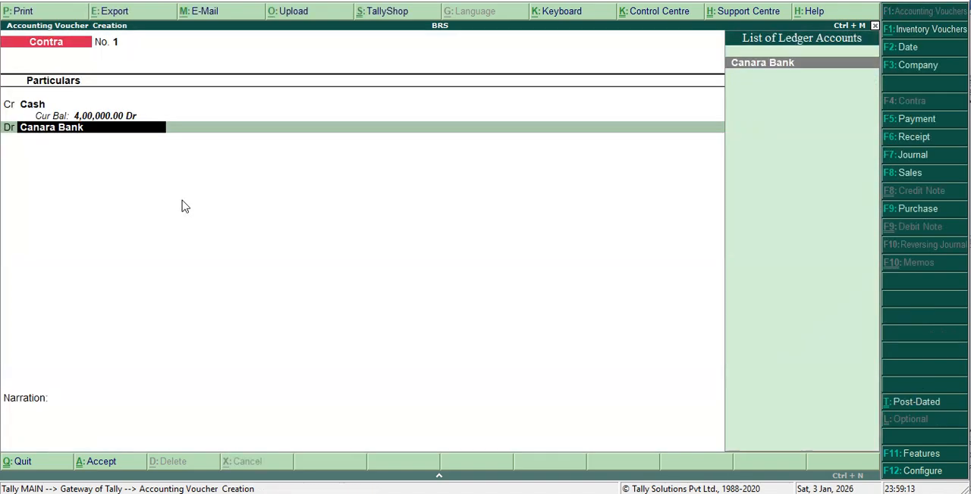
key("Return")
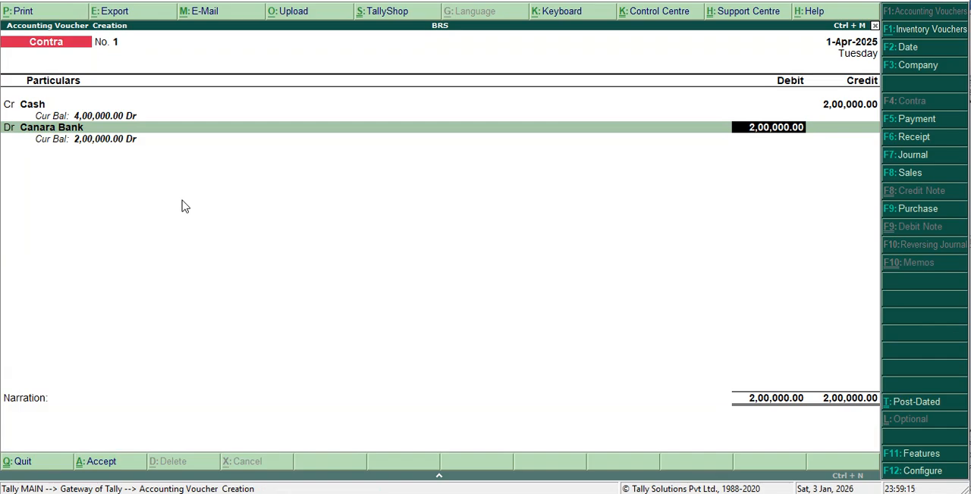
key("Return")
key("Return")
key("Return")
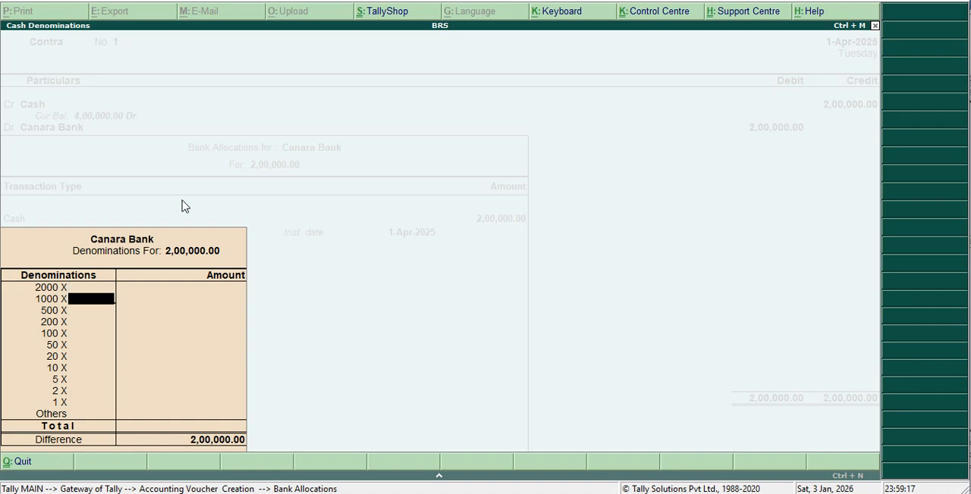
key("Return")
key("Return")
key("Return")
key("Return")
key("Return")
key("Return")
key("Return")
key("Return")
key("Return")
key("Return")
key("Return")
key("Return")
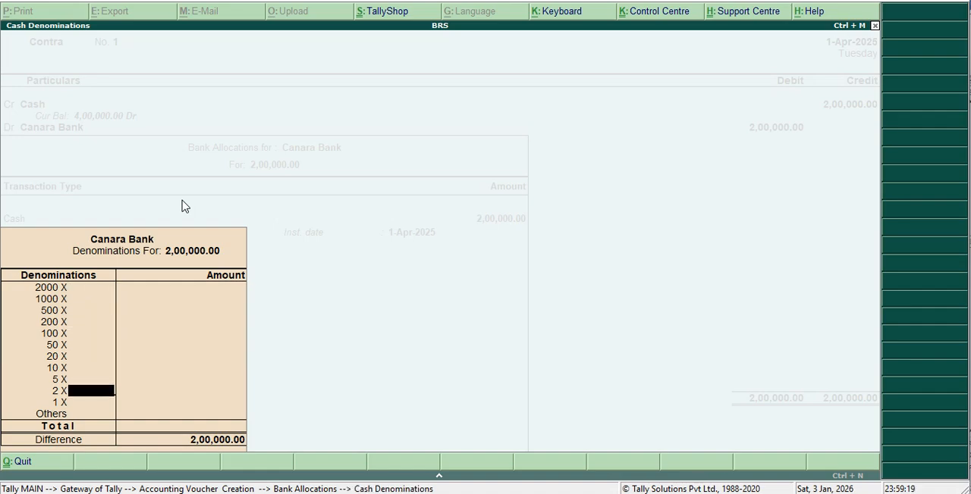
key("Return")
key("Return")
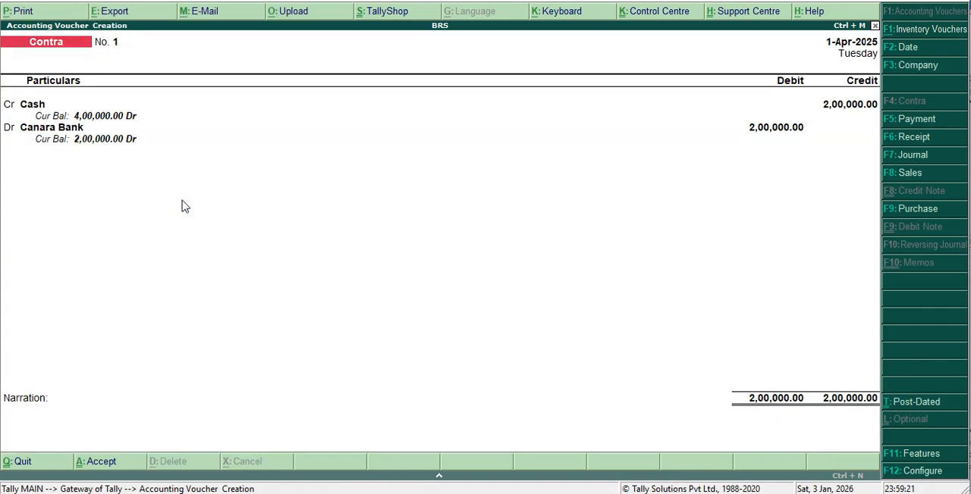
key("Return")
key("Return")
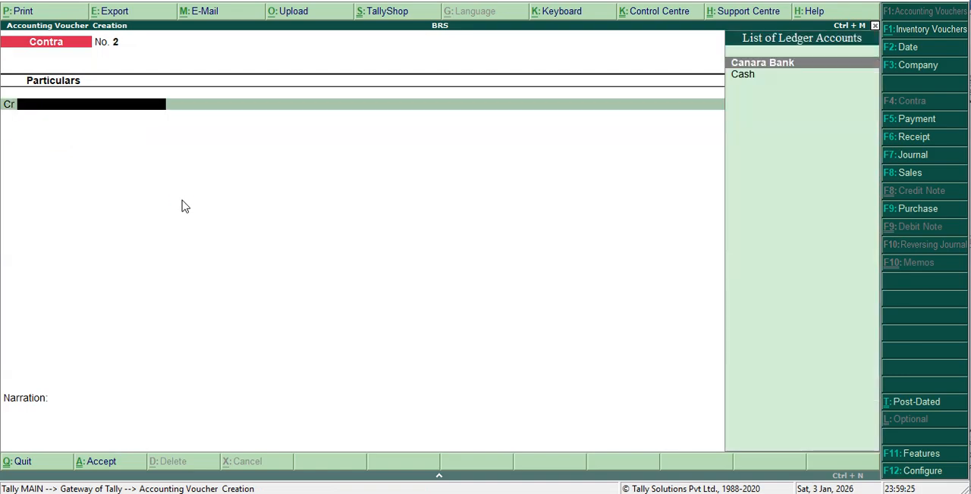
Credit Cash with 2,00,000 in the second contra voucher.
key("Down")
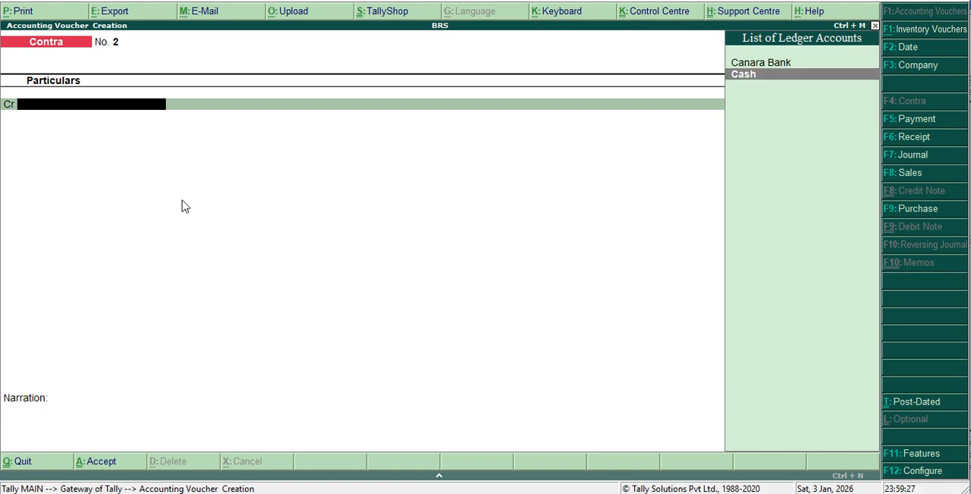
key("Return")
type("2,00,00")
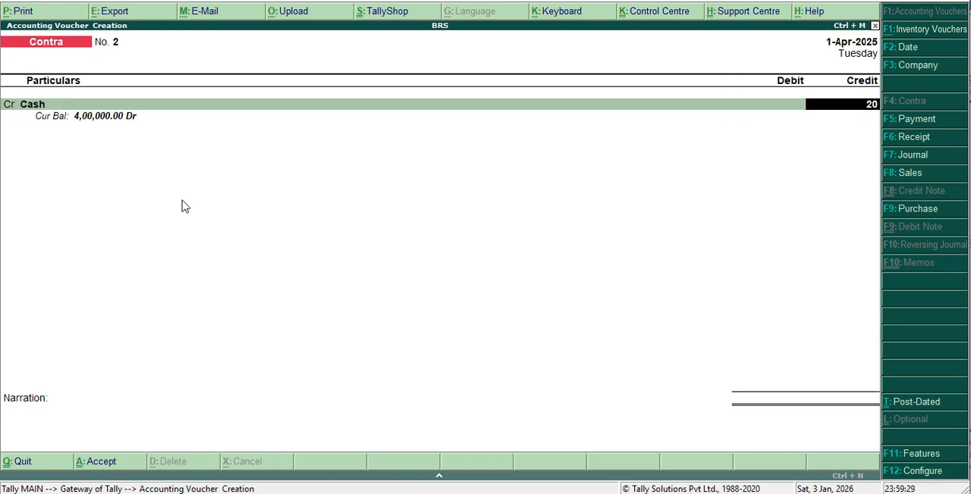
type("0000")
key("Return")
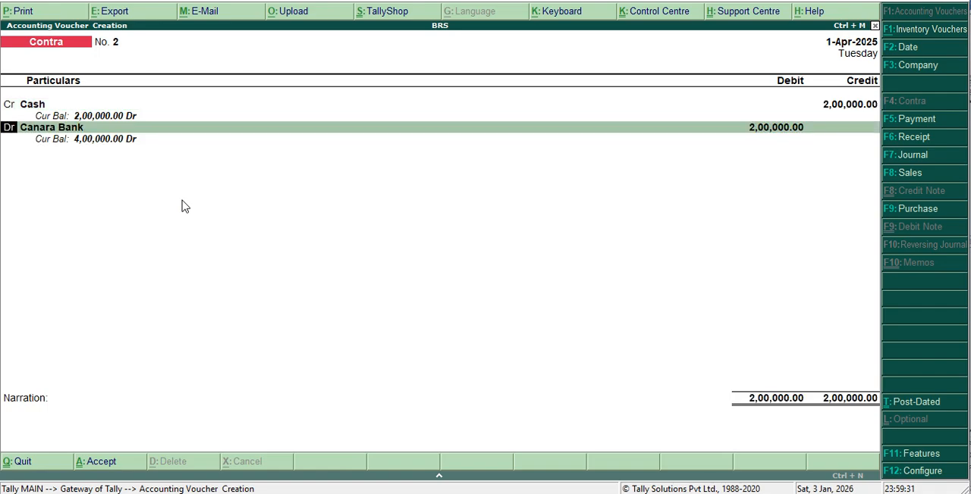
Start a new ledger named Karnataka Bank from the contra's debit line.
key("Return")
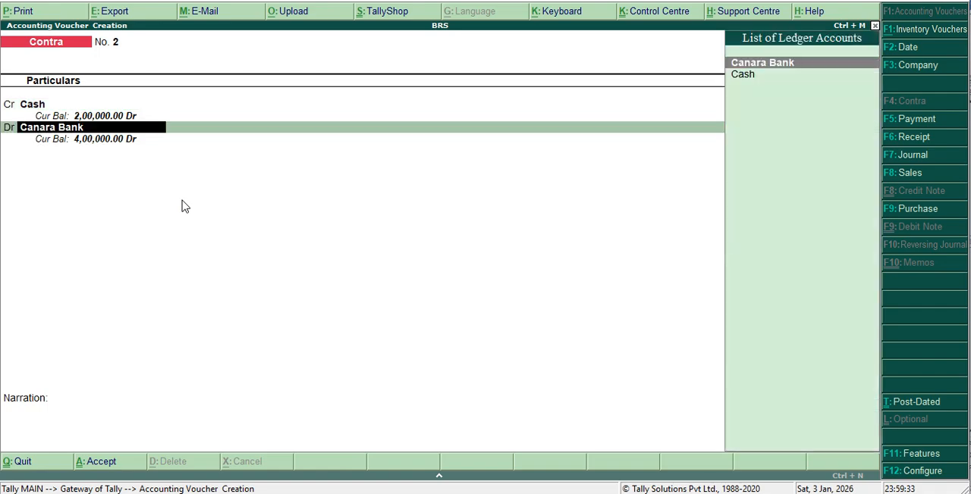
key("alt+c")
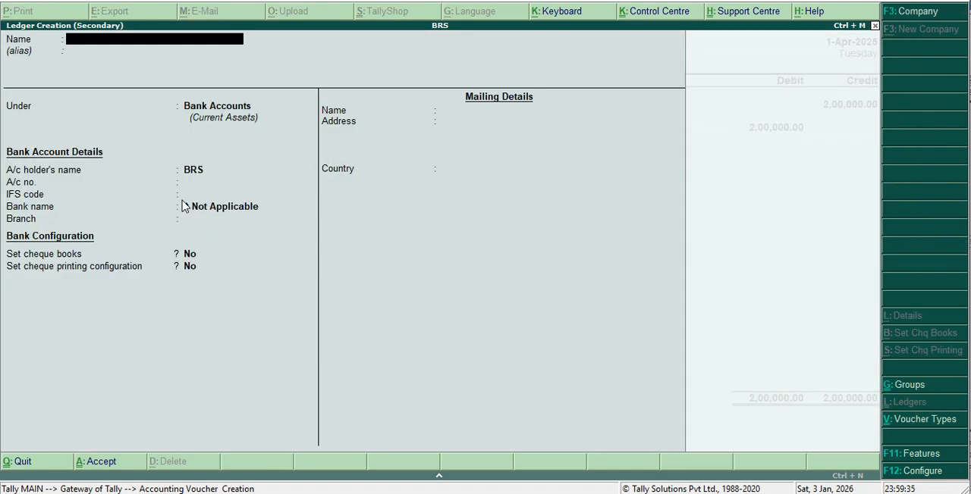
type("Karnat")
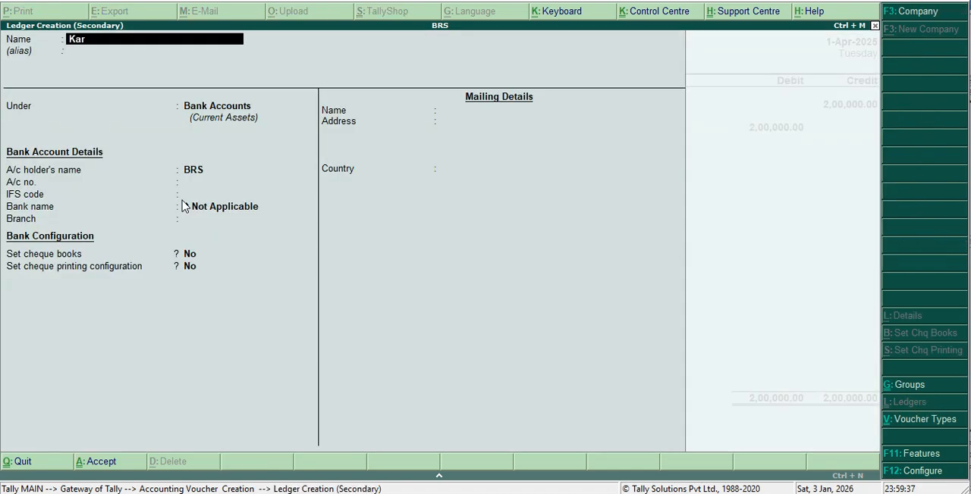
type("aka Bam")
key("BackSpace")
type("nk")
key("Return")
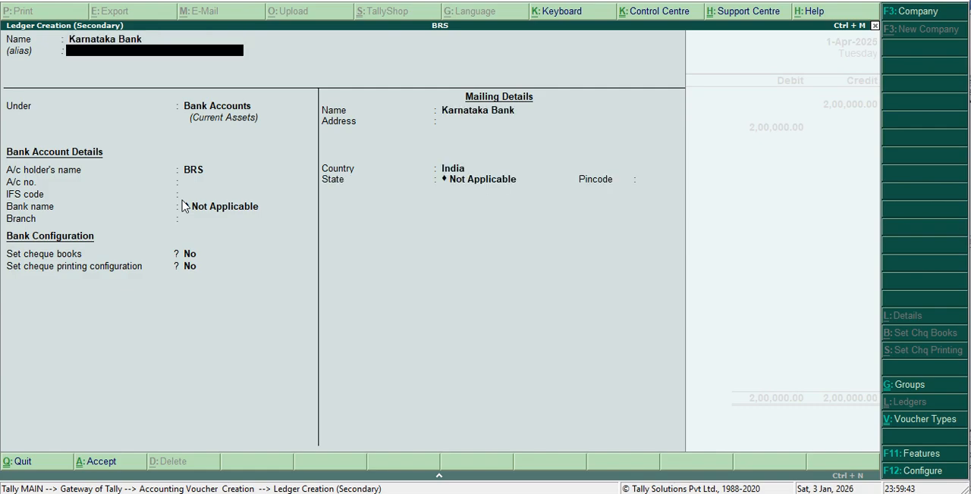
Keep Karnataka Bank under Bank Accounts with the default bank and mailing details, and save the ledger.
key("Return")
key("Return")
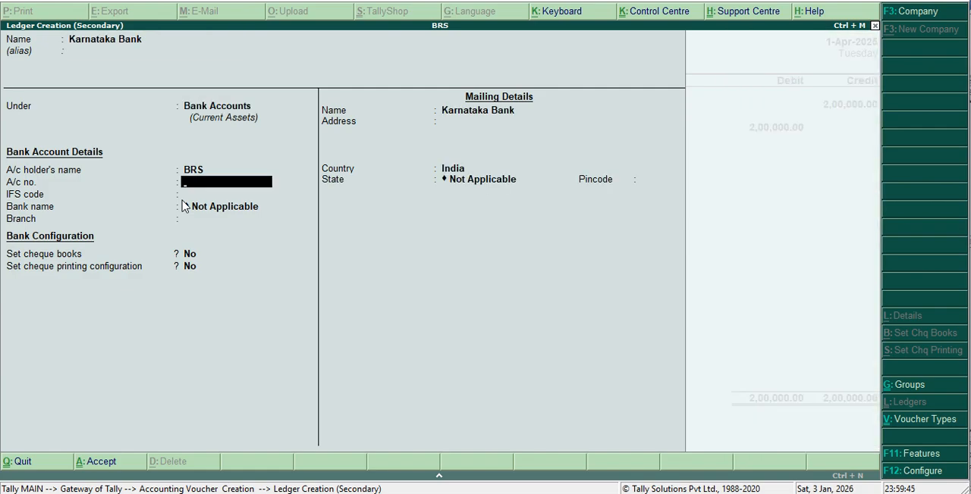
key("Return")
key("Return")
key("Return")
key("Return")
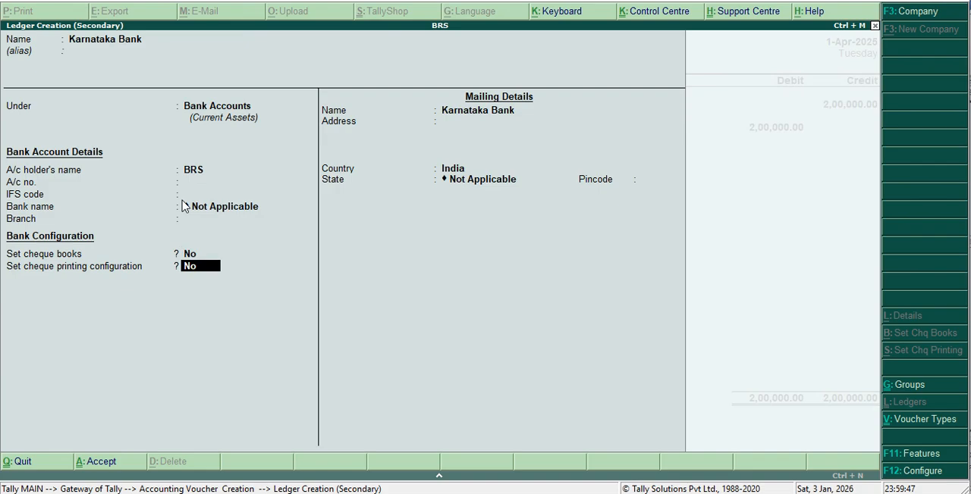
key("Return")
key("Return")
key("Return")
key("Return")
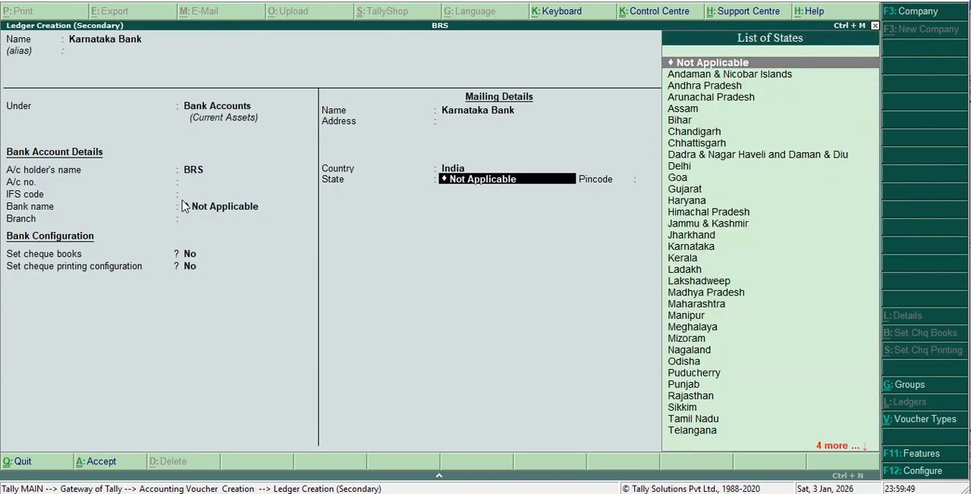
key("Return")
Debit Karnataka Bank with 2,00,000 as a cash deposit, leave the denominations blank, and save the second contra voucher.
key("Return")
key("Return")
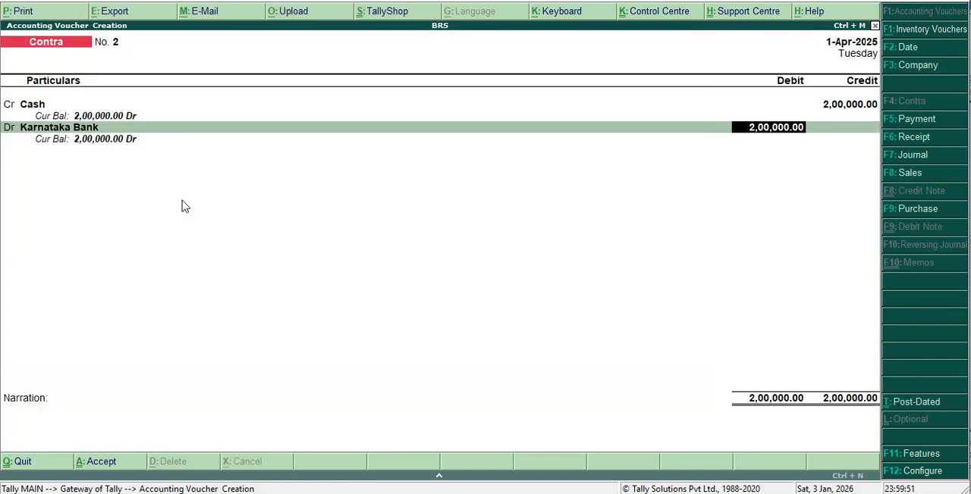
key("Return")
key("Return")
key("Return")
key("Return")
key("Return")
key("Return")
key("Return")
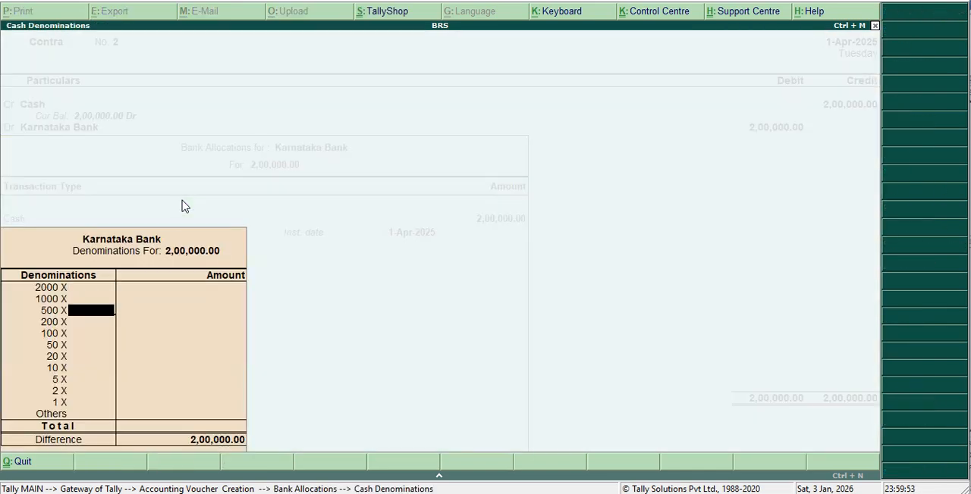
key("Return")
key("Return")
key("Return")
key("Return")
key("Return")
key("Return")
key("Return")
key("Return")
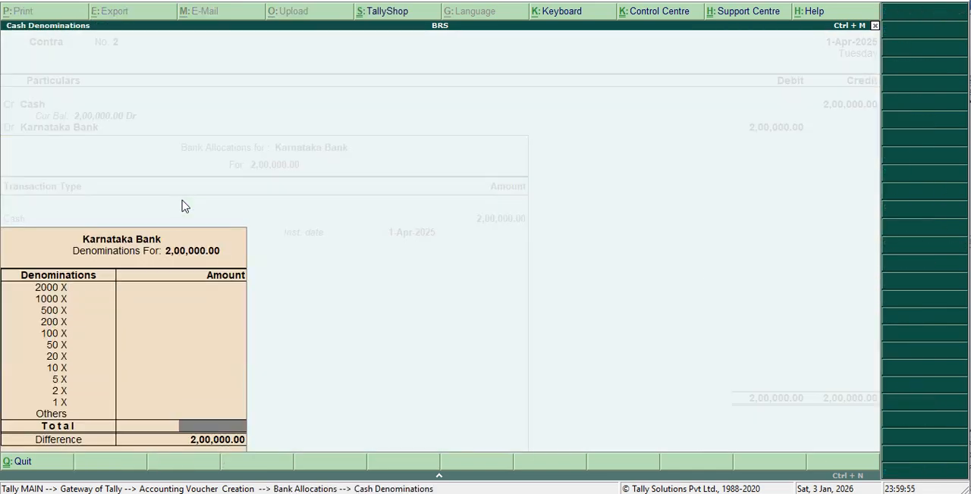
key("Return")
key("Return")
key("Return")
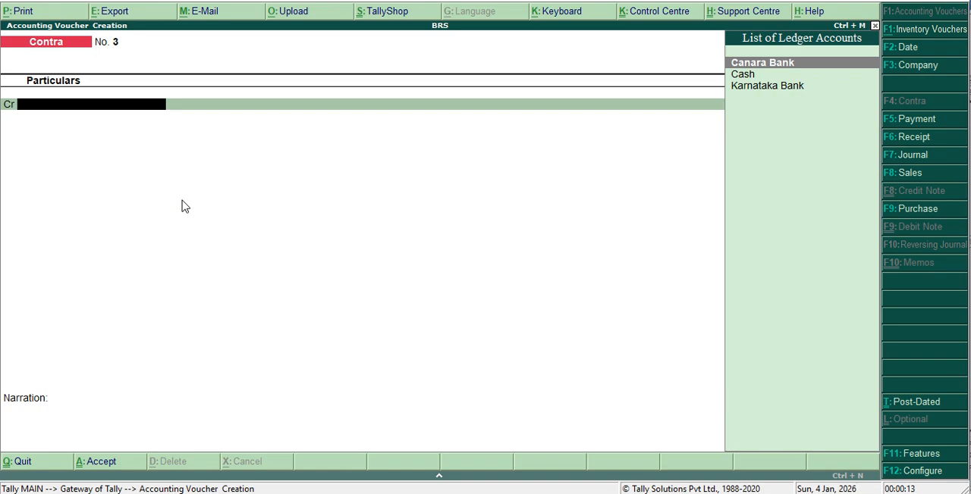
Start a payment voucher and begin a new ledger named Rent Paid for its debit line.
key("F5")
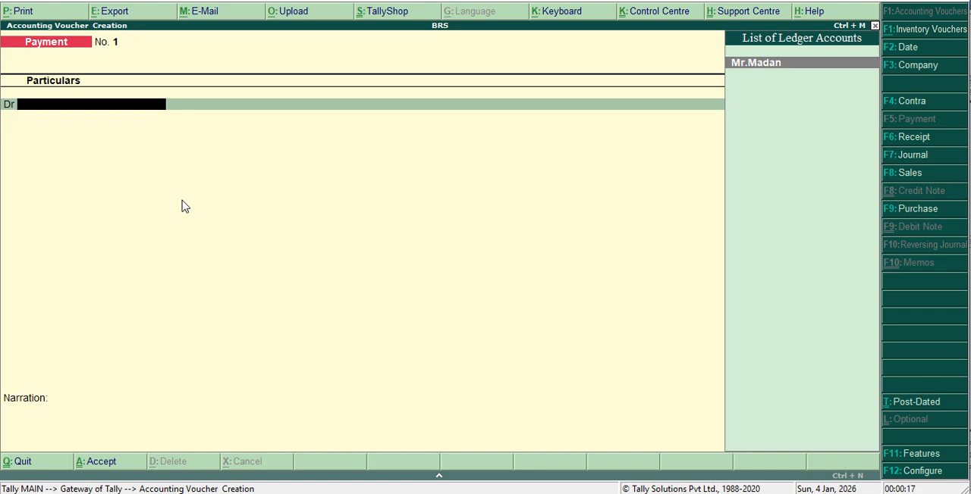
key("alt+c")
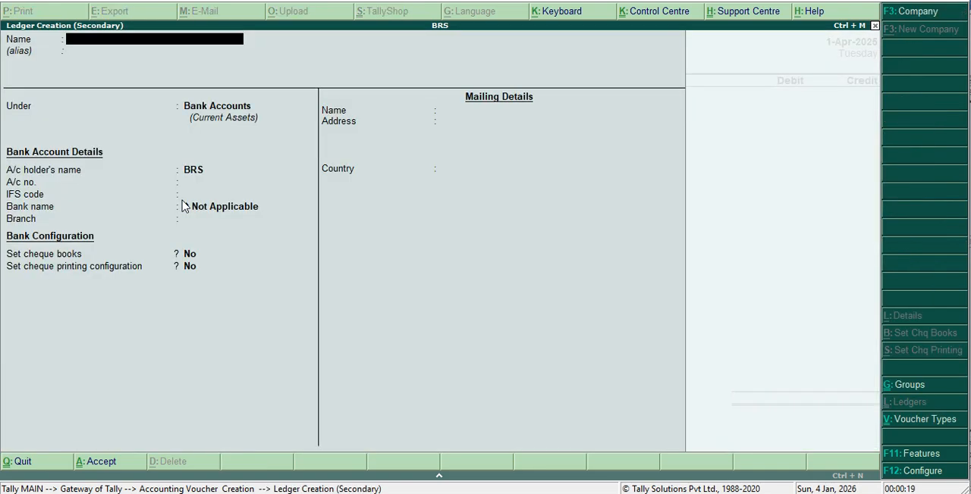
type("Rent Paid")
key("Return")
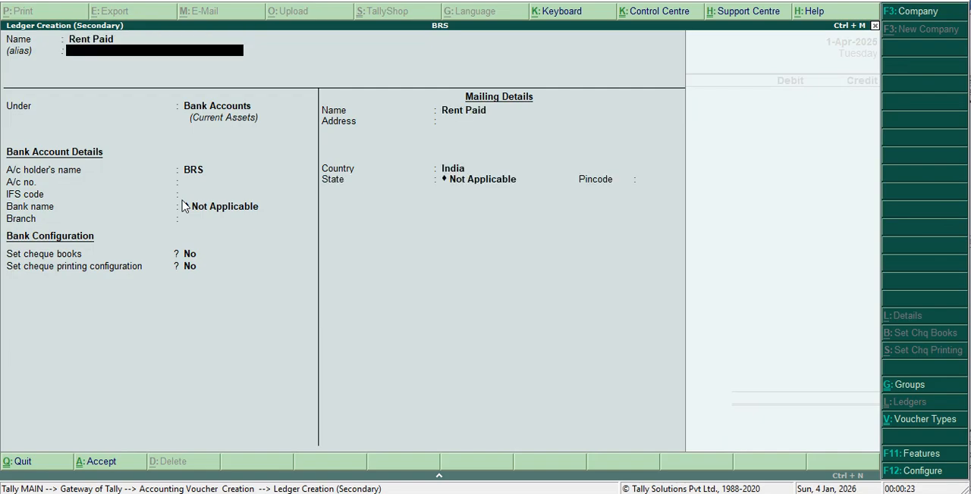
Place the Rent Paid ledger under Indirect Expenses with ledger type Not Applicable, and save it.
key("Return")
type("I")
key("Down")
key("Down")
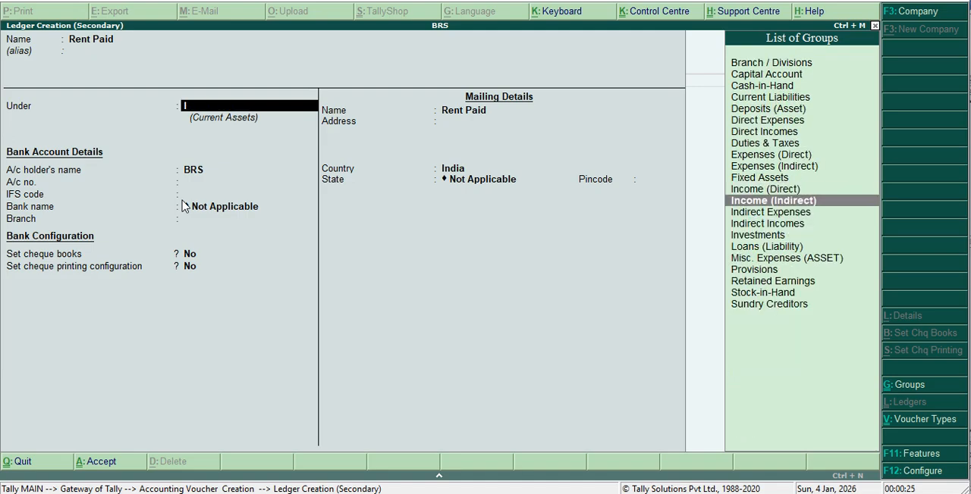
key("Down")
key("Return")
key("Return")
key("Return")
key("Return")
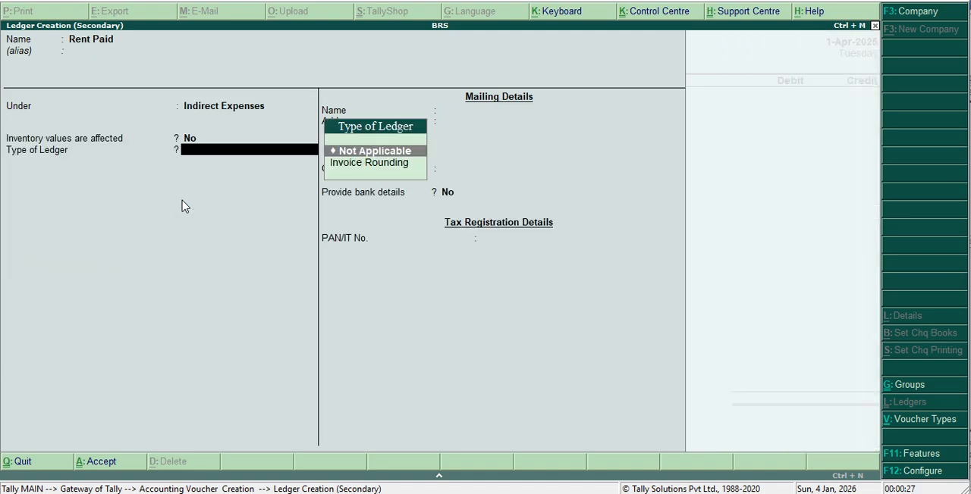
key("Return")
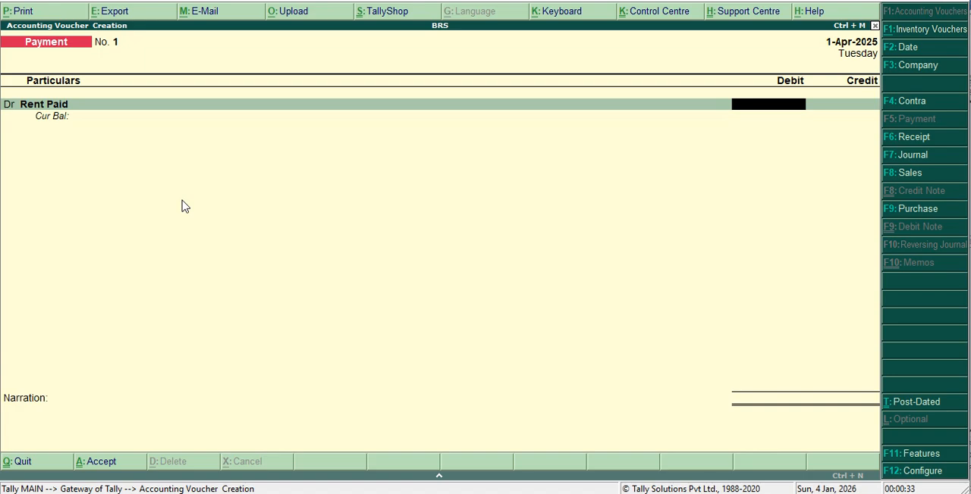
Debit Rent Paid with 30,000 and credit the same amount to Karnataka Bank in the payment voucher.
type("30000")
key("Return")
key("Return")
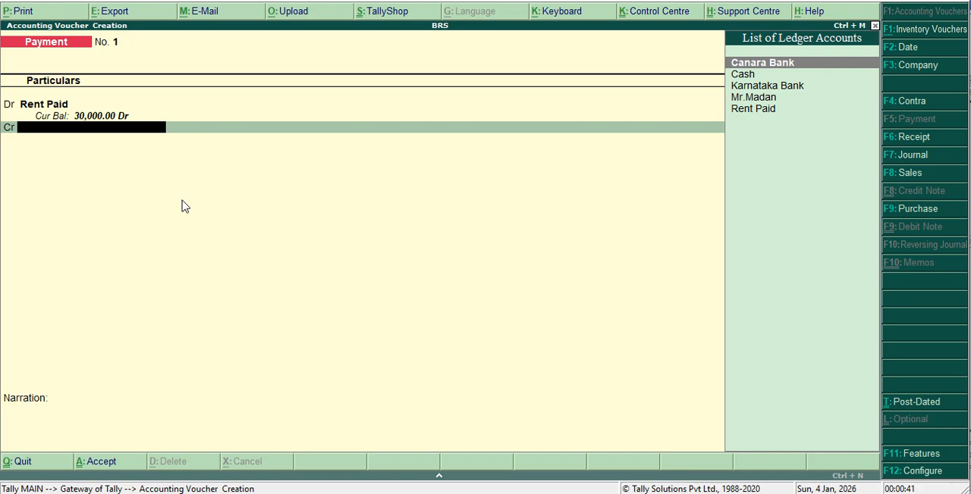
type("K")
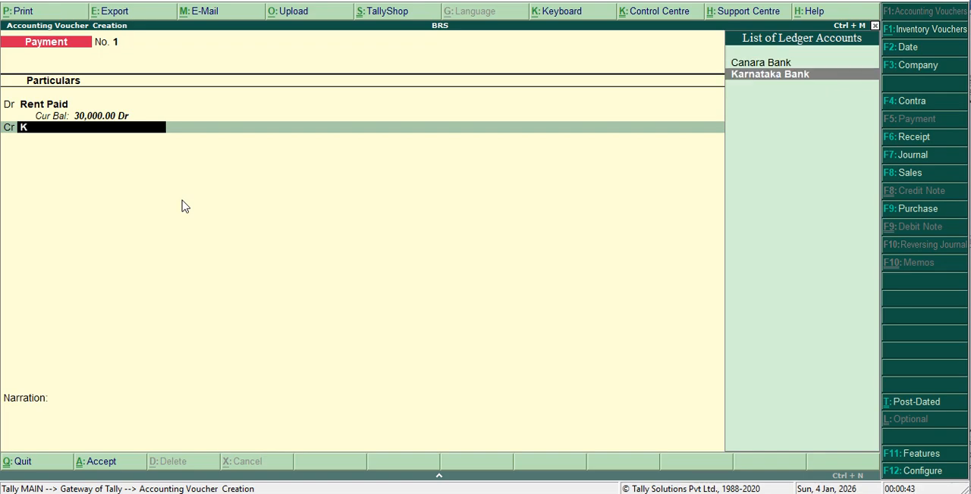
key("Return")
Allocate the rent payment to a cheque with instrument number 450772 dated 1-Apr-2025, leave the narration blank, and save the voucher.
key("Return")
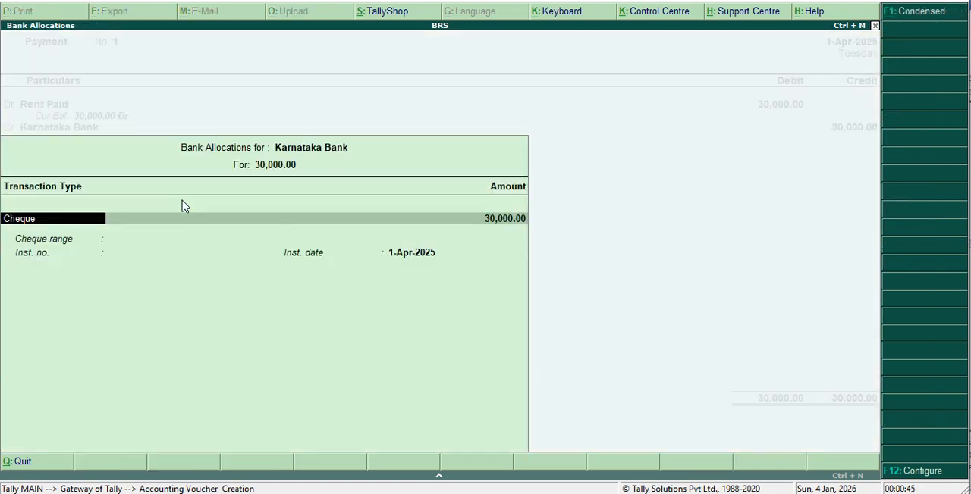
key("Return")
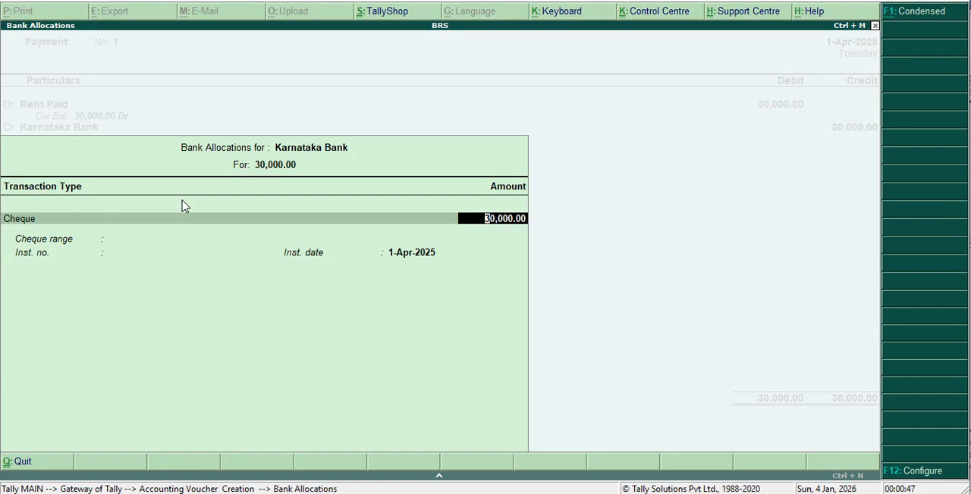
key("Return")
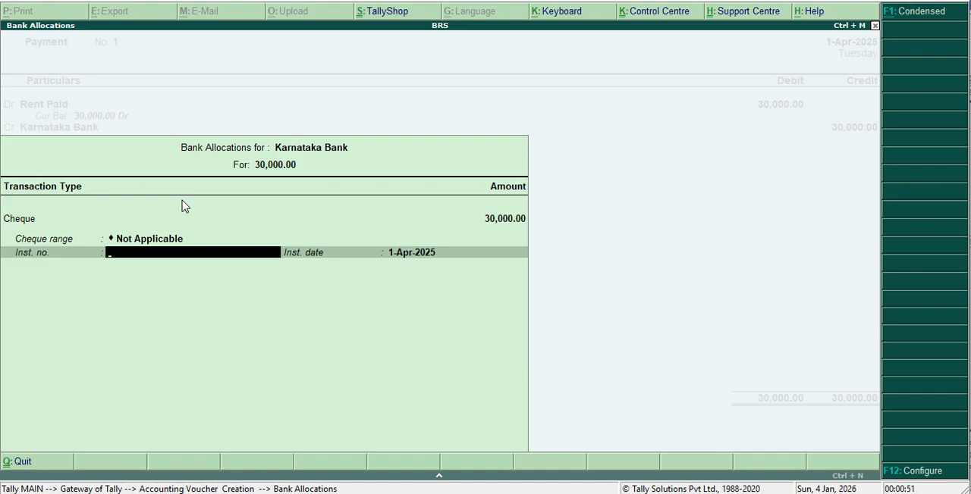
type("450772")
key("Return")
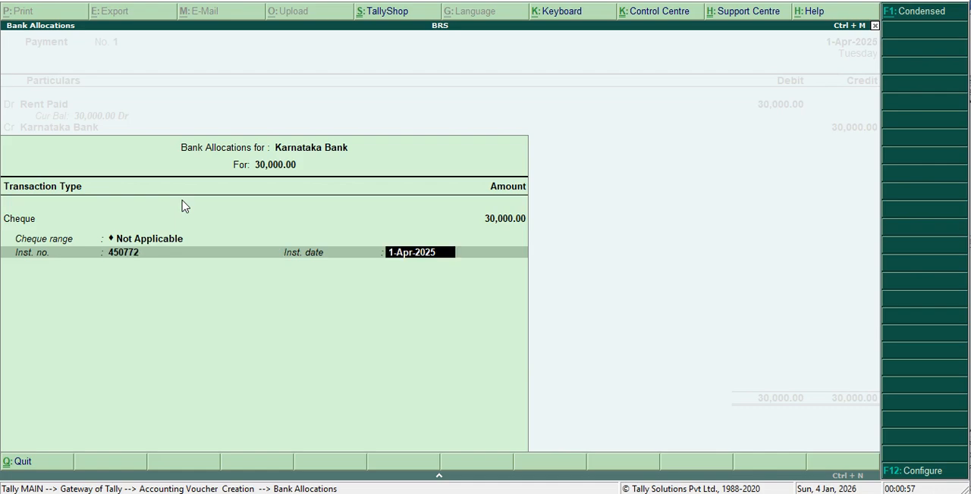
key("Return")
key("Return")
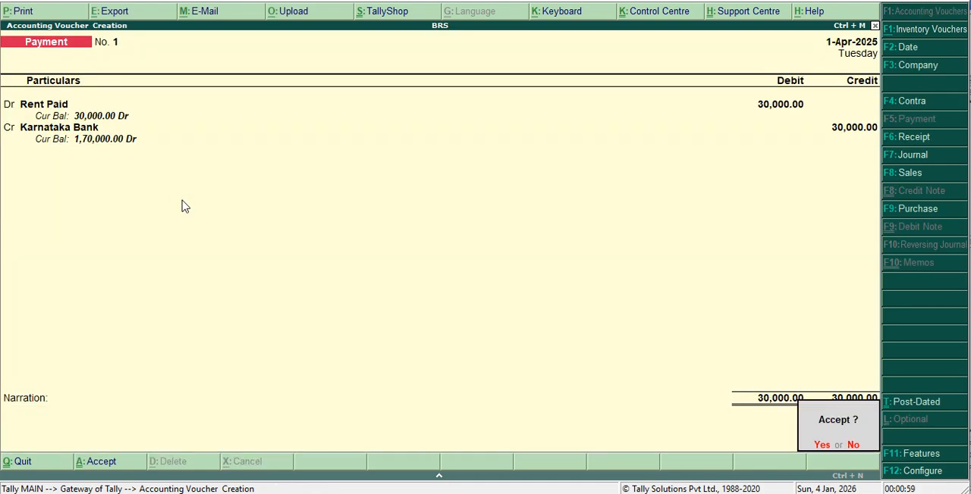
key("Return")
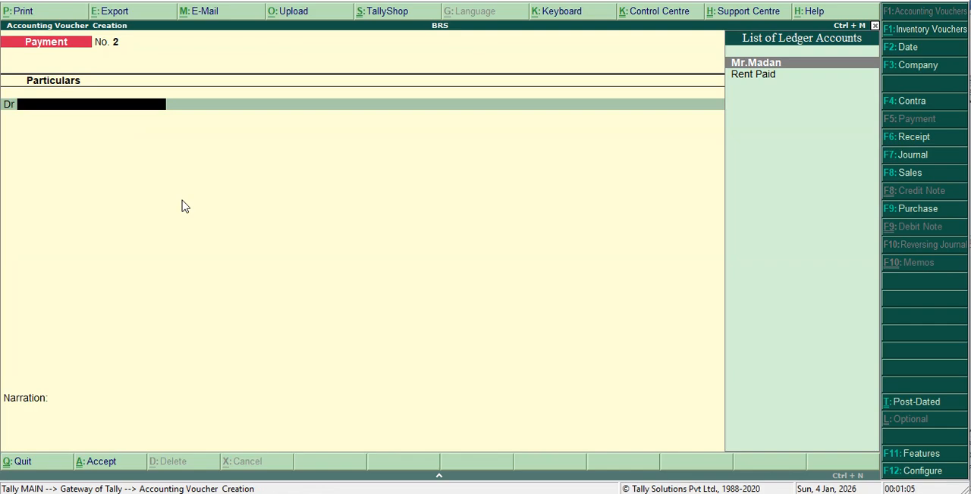
Create a Salary Paid ledger under Indirect Expenses with ledger type Not Applicable and no bank details for the debit line.
key("alt+c")
type("Sa")
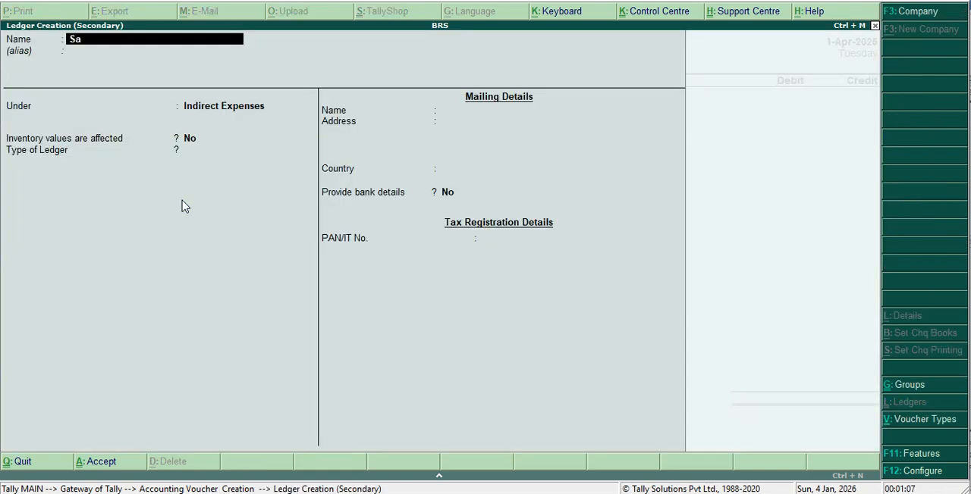
type("lary Paid")
key("Return")
key("Return")
key("Return")
key("Return")
key("Return")
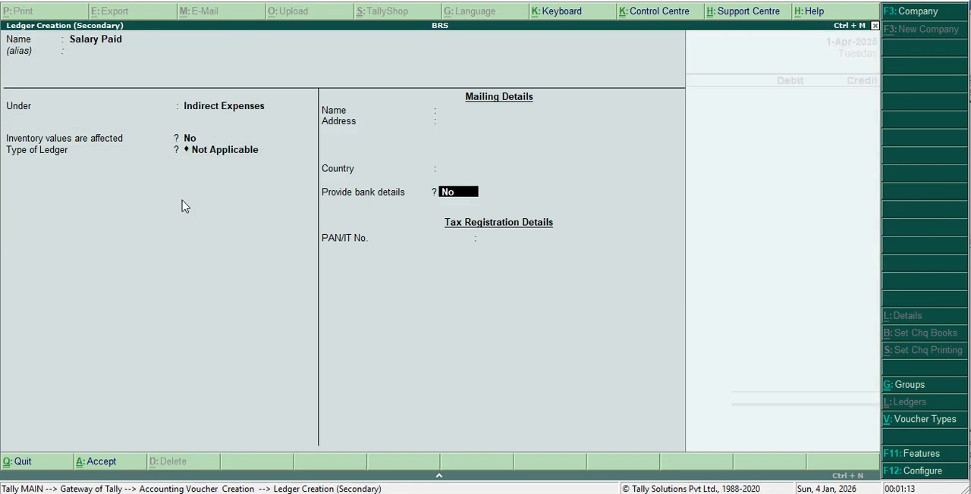
key("Return")
key("Return")
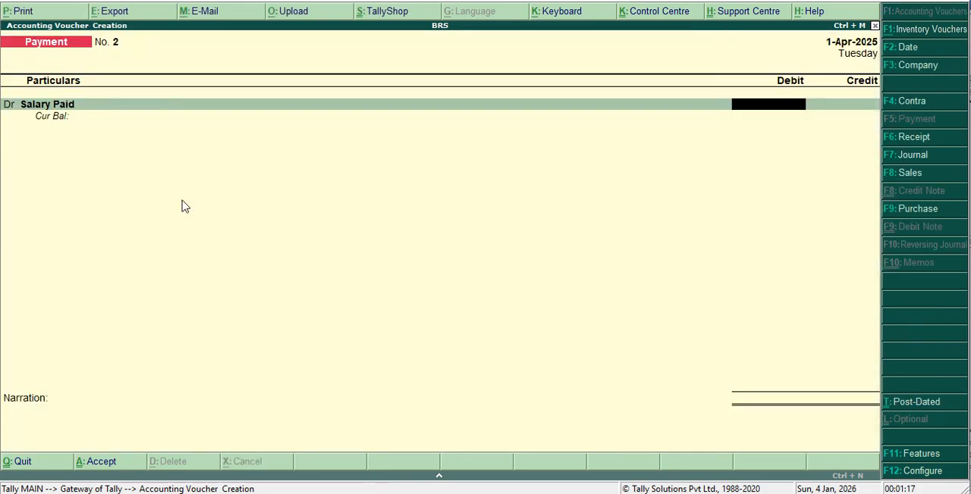
Debit Salary Paid with 24,000 and choose Canara Bank as the credit ledger.
type("24000")
key("Return")
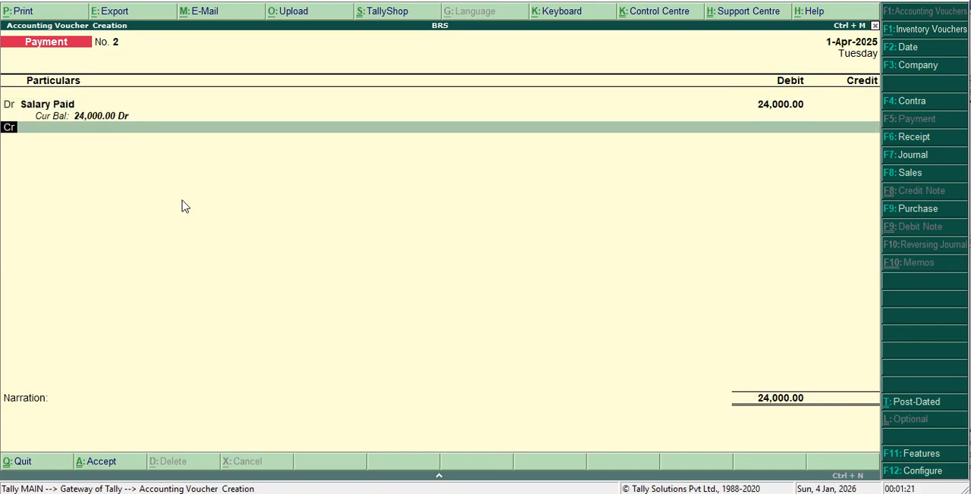
key("Return")
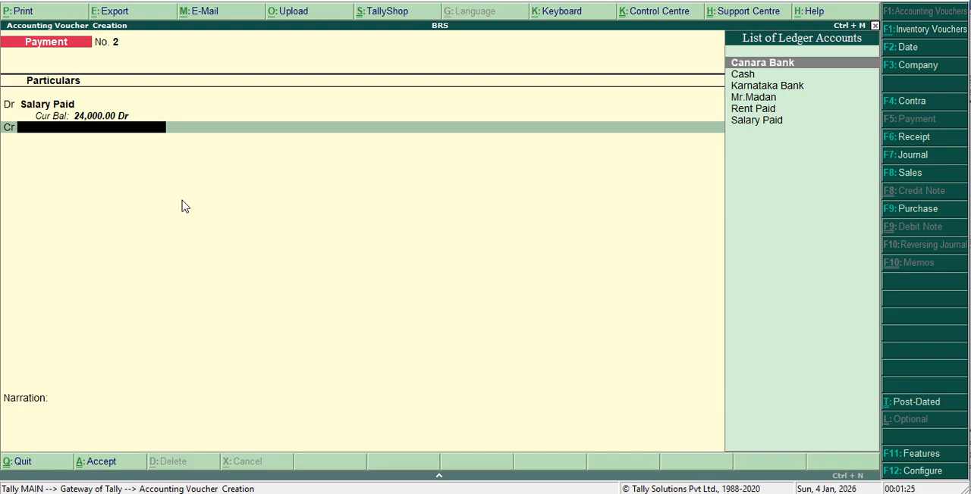
key("Down")
key("Down")
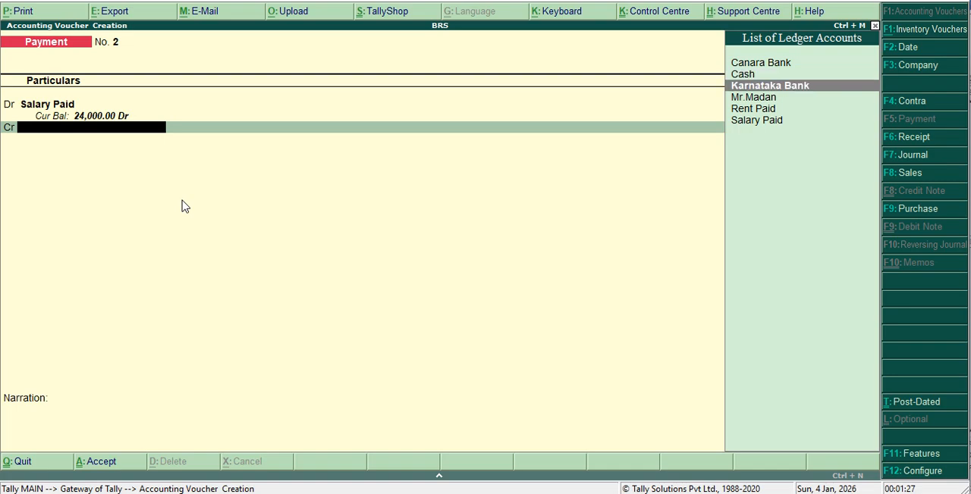
key("Up")
key("Up")
key("Return")
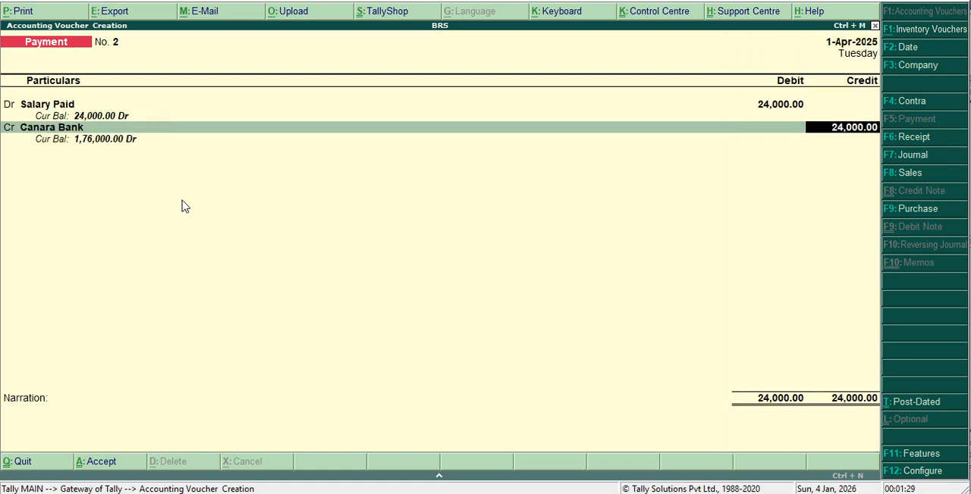
Allocate the salary payment to a cheque with instrument number 122330 dated 1-Apr-2025, and save the voucher without narration.
key("Return")
key("Return")
key("Return")
key("Return")
key("Return")
key("Return")
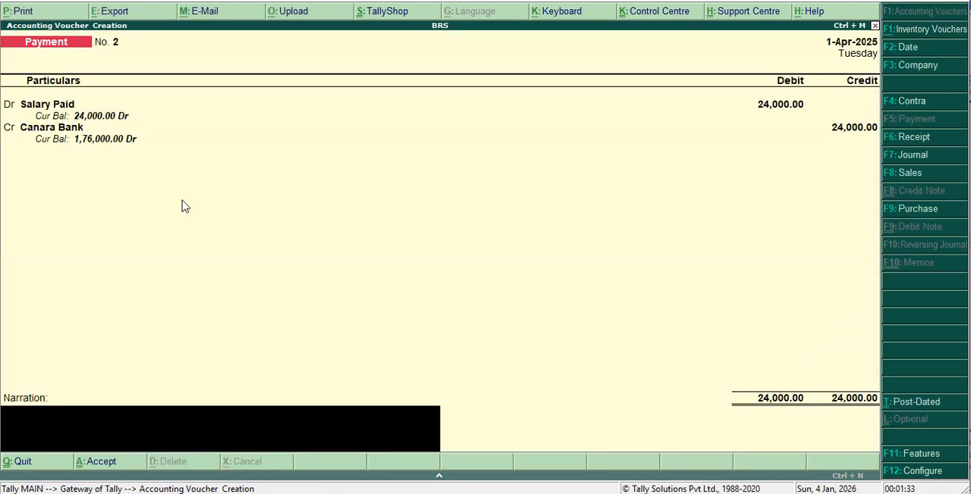
key("BackSpace")
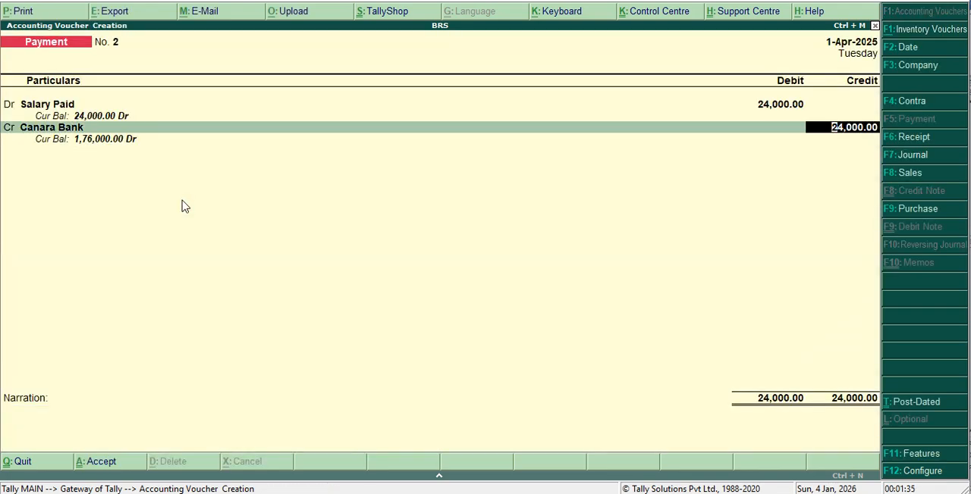
key("Return")
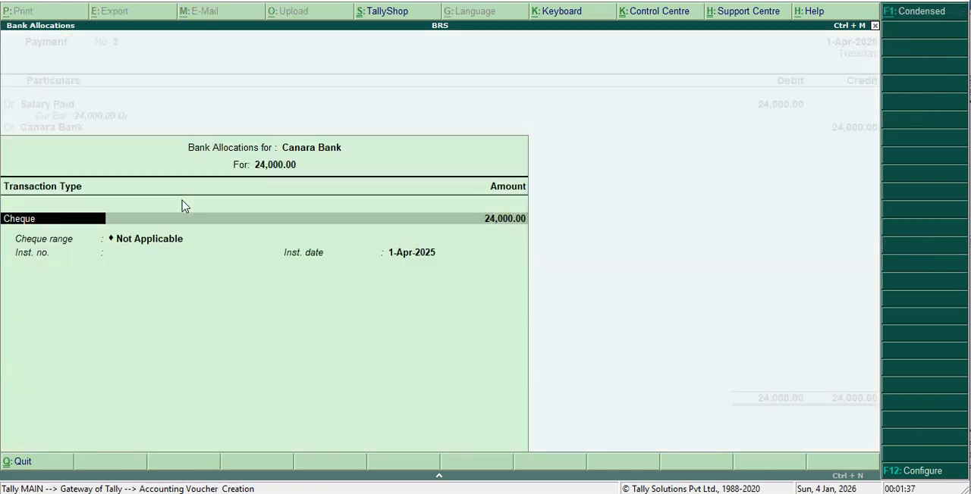
key("Return")
key("Return")
key("Return")
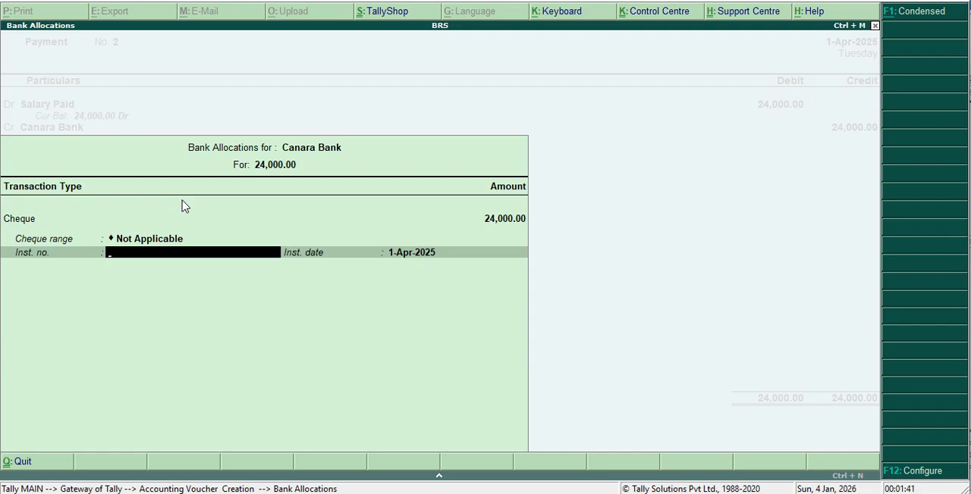
type("122330")
key("Return")
key("Return")
key("Return")
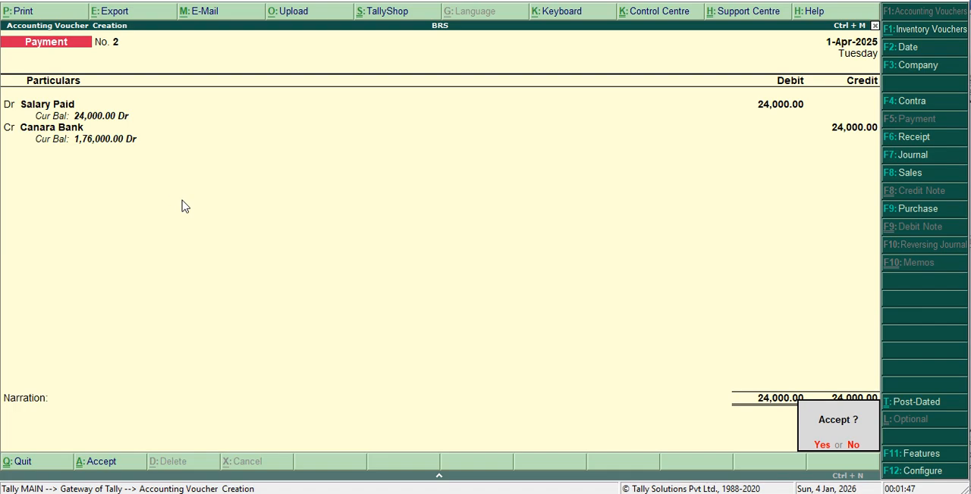
key("y")
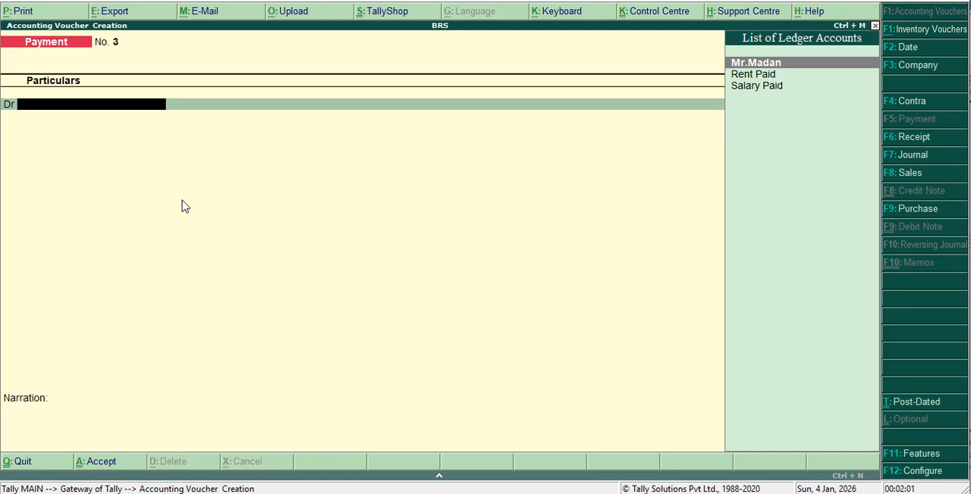
Create a ledger in the party's name for the debit line of the third payment, grouped under Sundry Debtors.
key("alt+c")
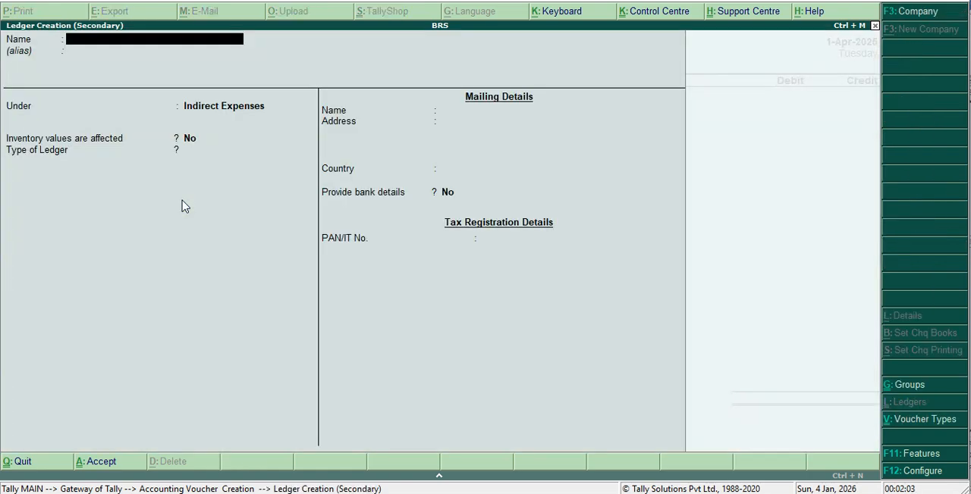
type("Kuma")
key("Return")
key("Return")
type("S")
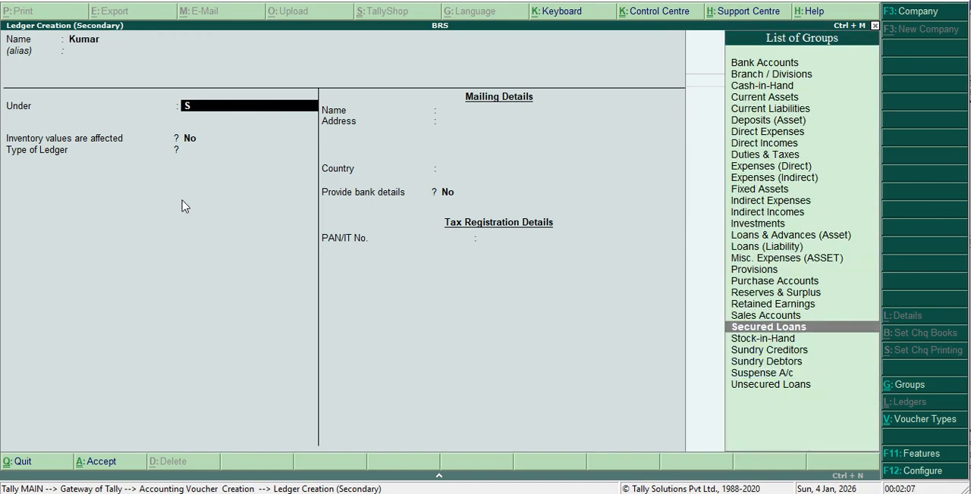
key("Down")
key("Down")
key("Down")
key("Return")
key("Return")
key("Return")
key("Return")
key("Return")
key("Return")
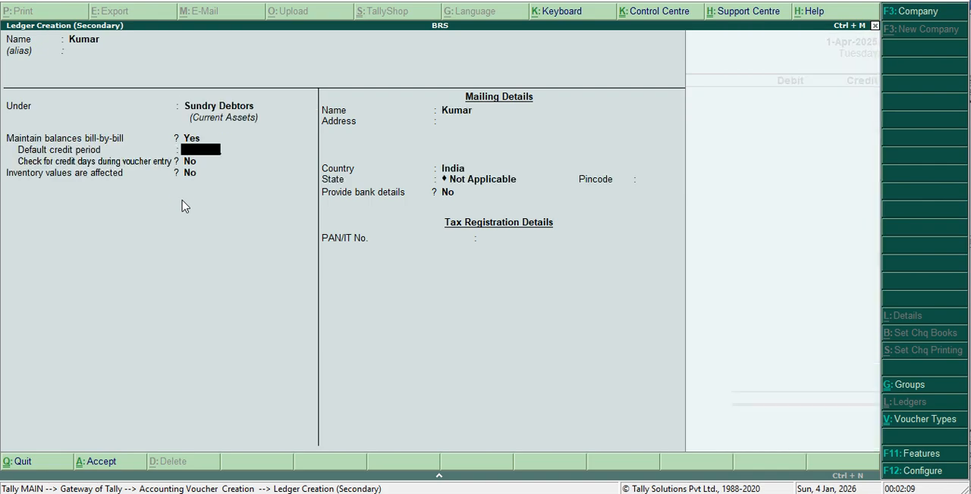
Keep bill-by-bill balances on with no credit period, leave the default mailing and bank details, and save the debtor ledger.
key("Return")
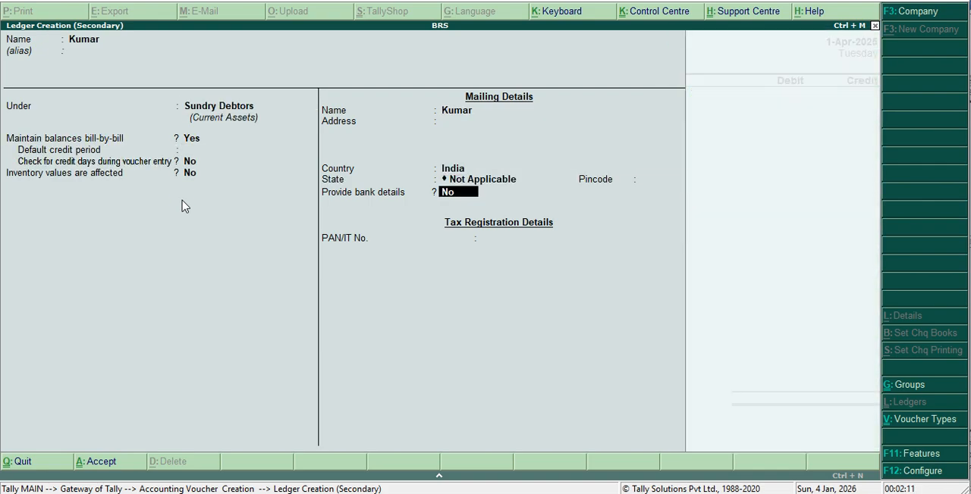
key("Return")
key("Return")
key("Return")
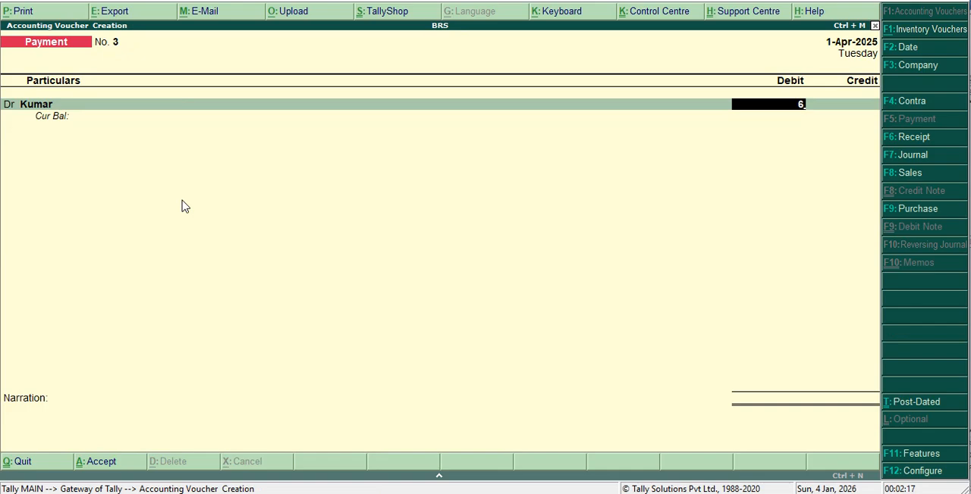
Debit the debtor ledger with 90,000 as an On Account reference and choose Karnataka Bank as the credit ledger.
type("90000")
key("Return")
key("Return")
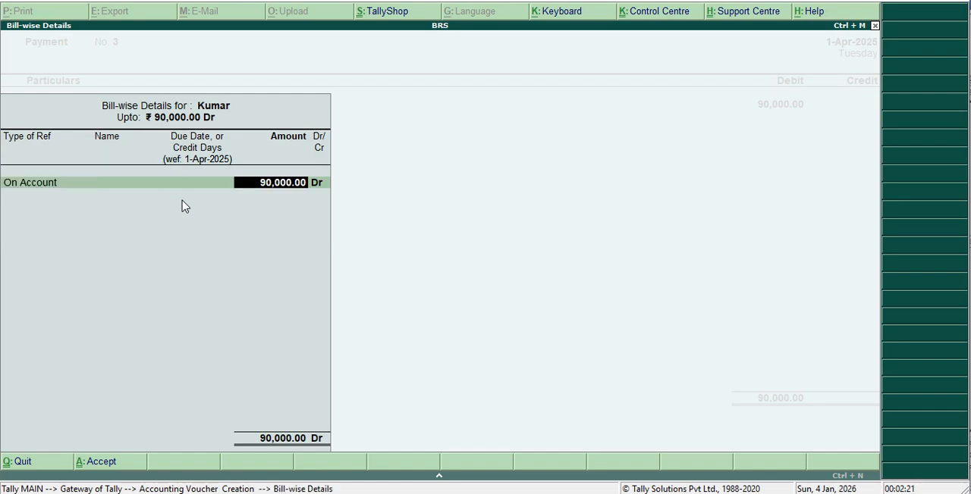
key("Return")
key("Return")
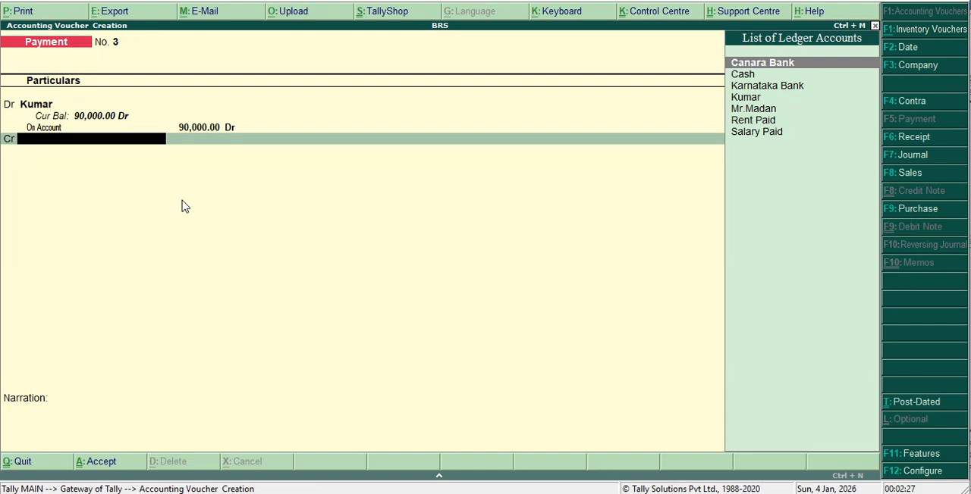
key("Down")
key("Down")
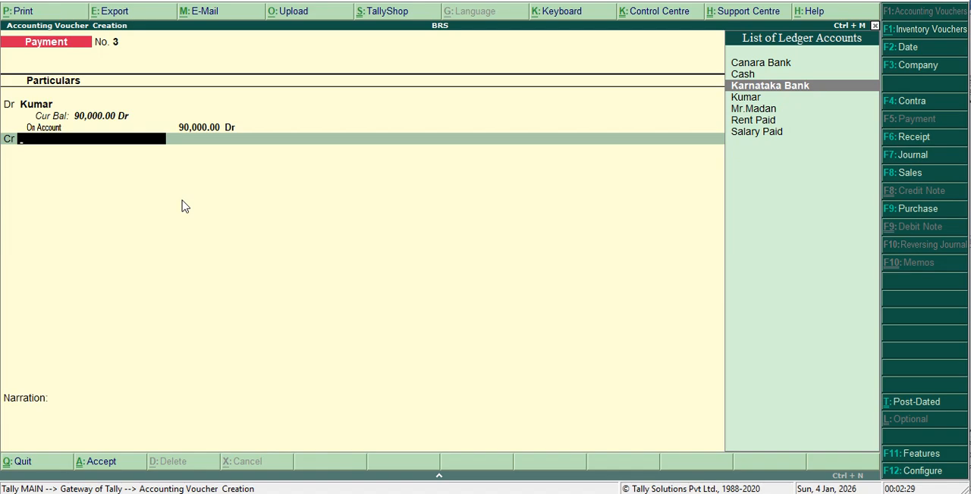
key("Return")
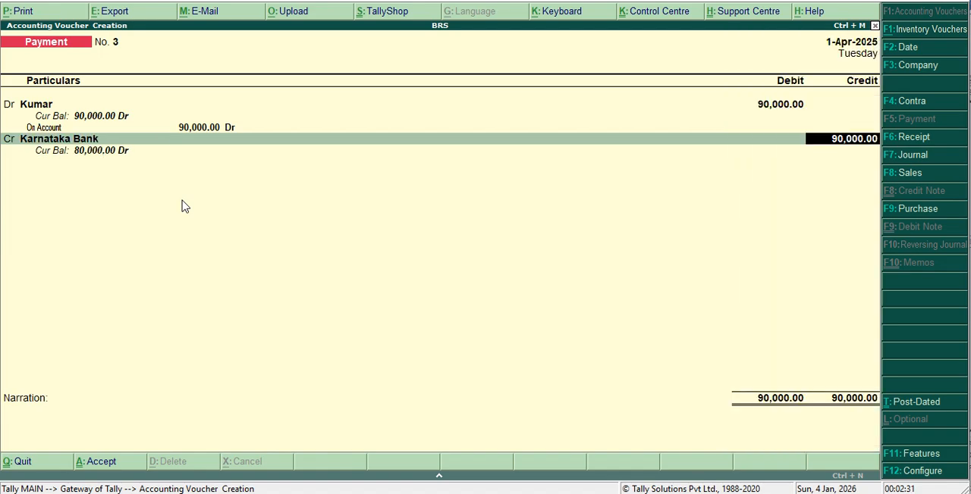
Allocate the 90,000 payment to a cheque with instrument number 75032, keep its default date, and save the voucher without narration.
key("Return")
key("Return")
key("Return")
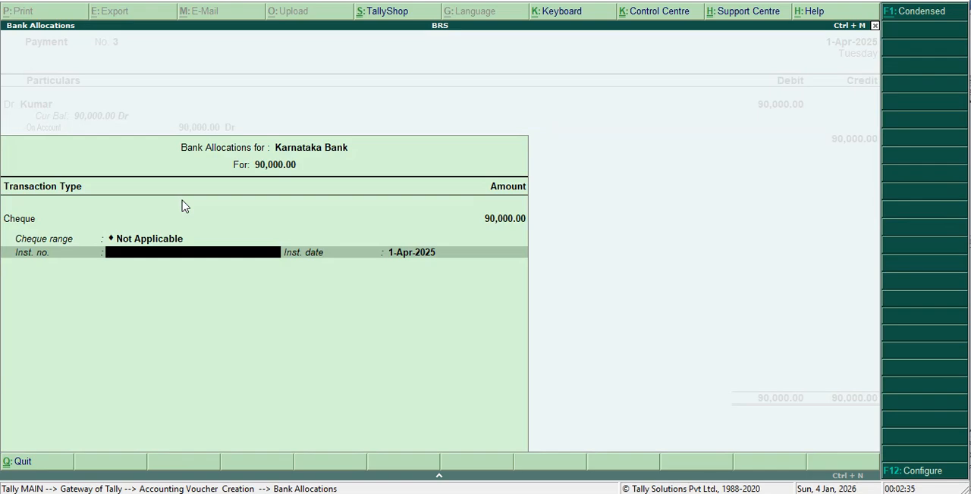
type("75032")
key("Return")
key("Return")
key("Return")
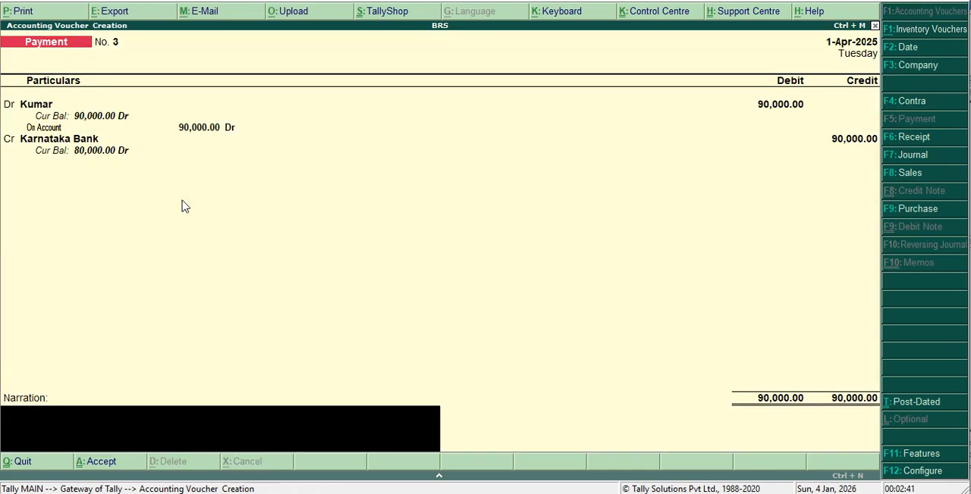
key("Return")
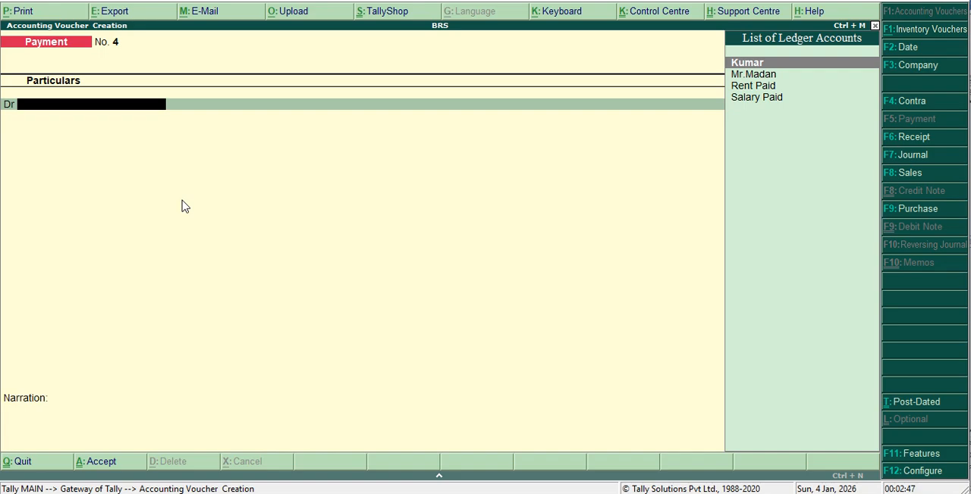
Start a receipt voucher and create a ledger named Donation Received for its credit line, without an alias.
key("F6")
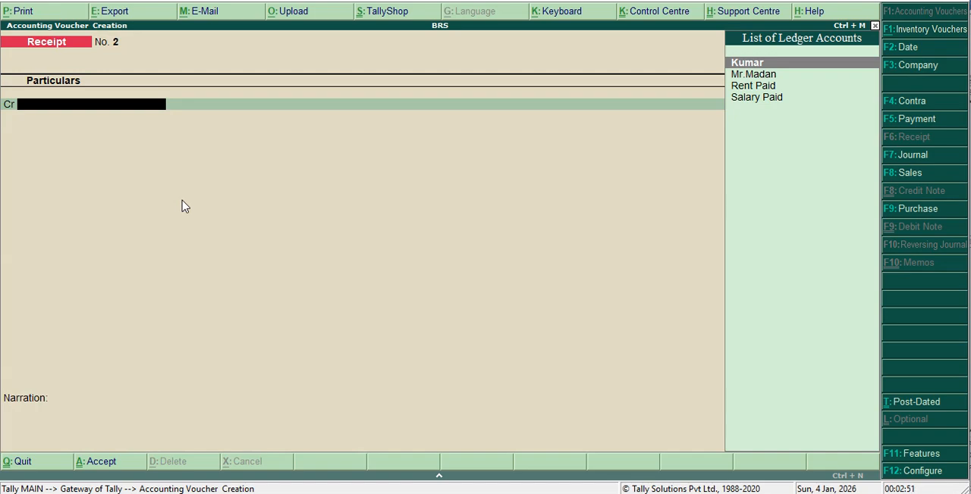
key("alt+c")
type("Don")
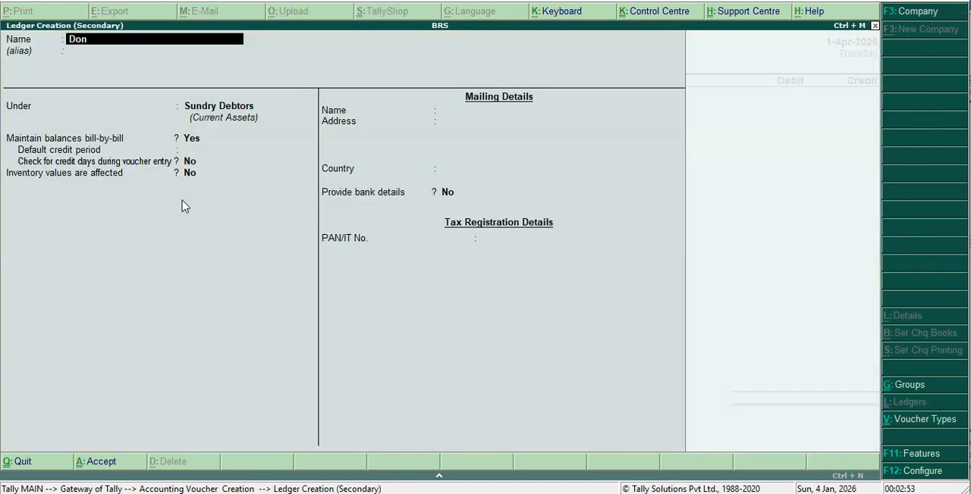
type("ationeceived")
key("Return")
key("Return")
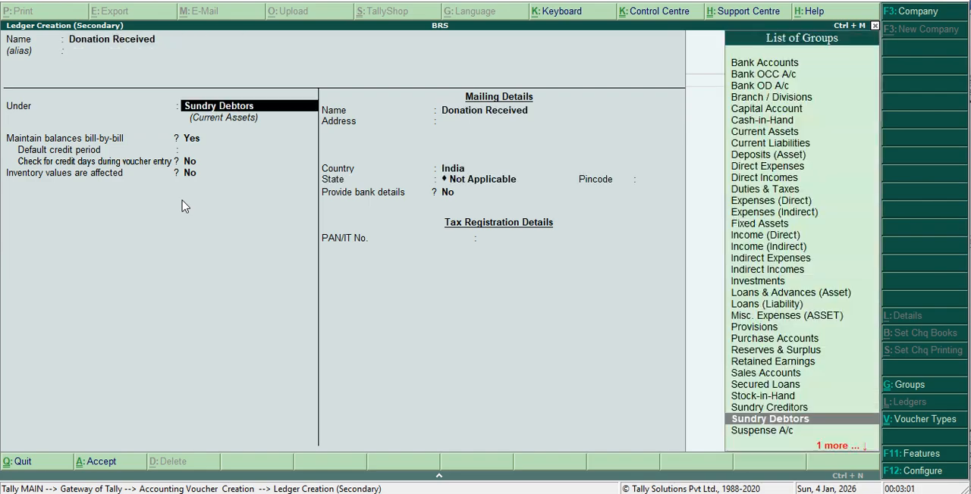
Group the Donation Received ledger under Indirect Incomes, keep the remaining default details, and save it.
type("I")
key("Down")
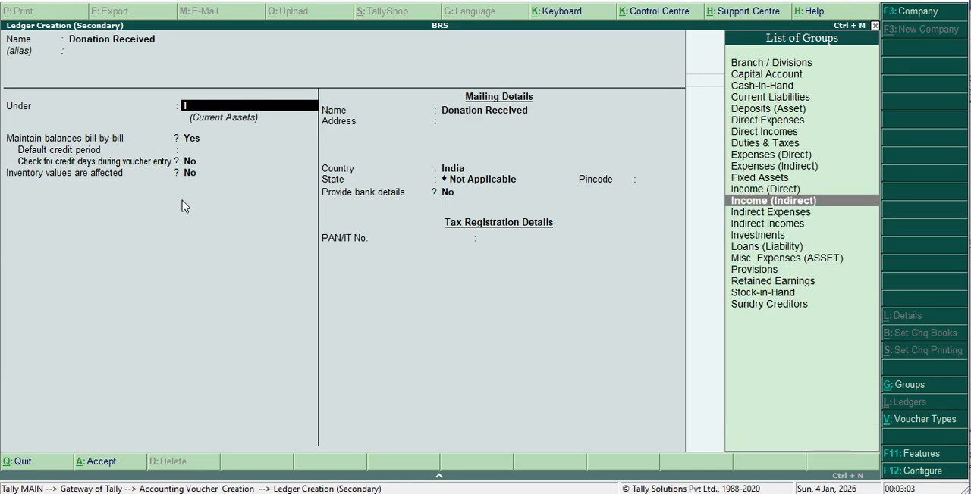
key("Down")
key("Down")
key("Return")
key("Return")
key("Return")
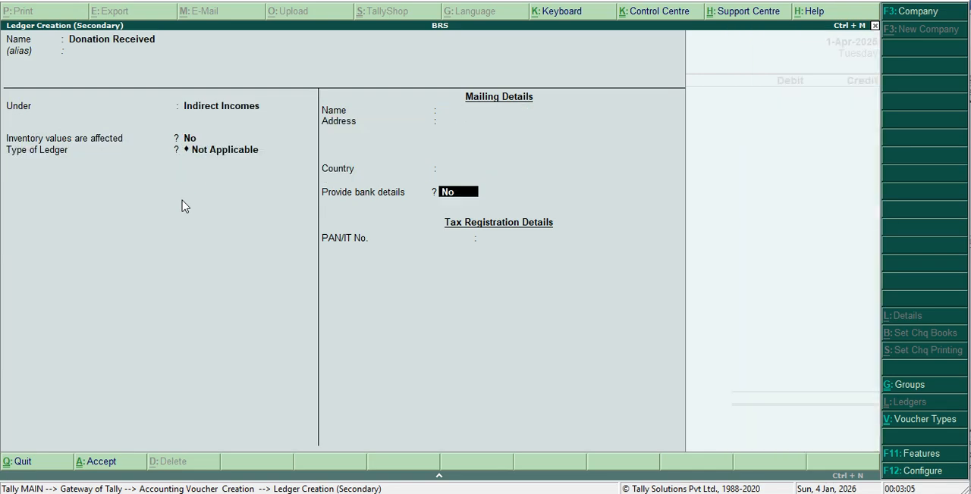
key("Return")
key("Return")
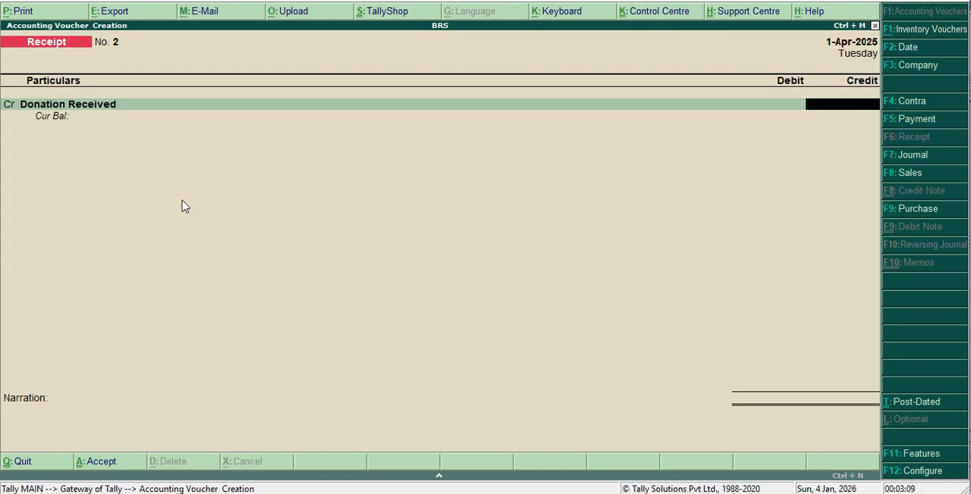
Credit Donation Received with 18,000 against a debit to Cash, and save the receipt without narration.
type("18000")
key("Return")
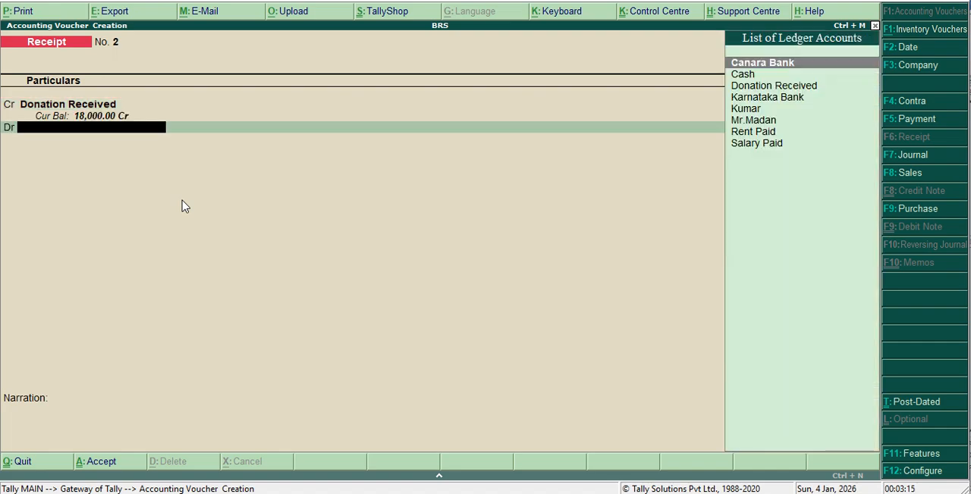
type("C")
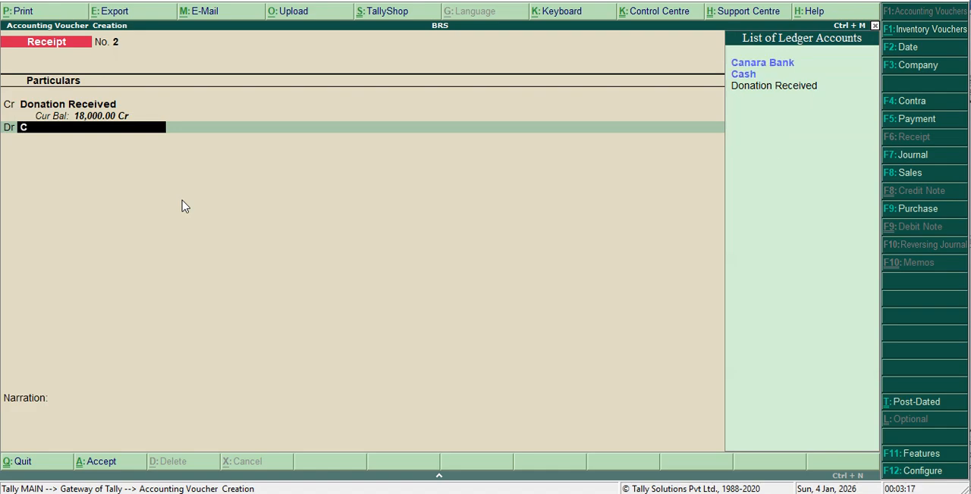
key("Down")
key("Down")
key("Return")
key("Return")
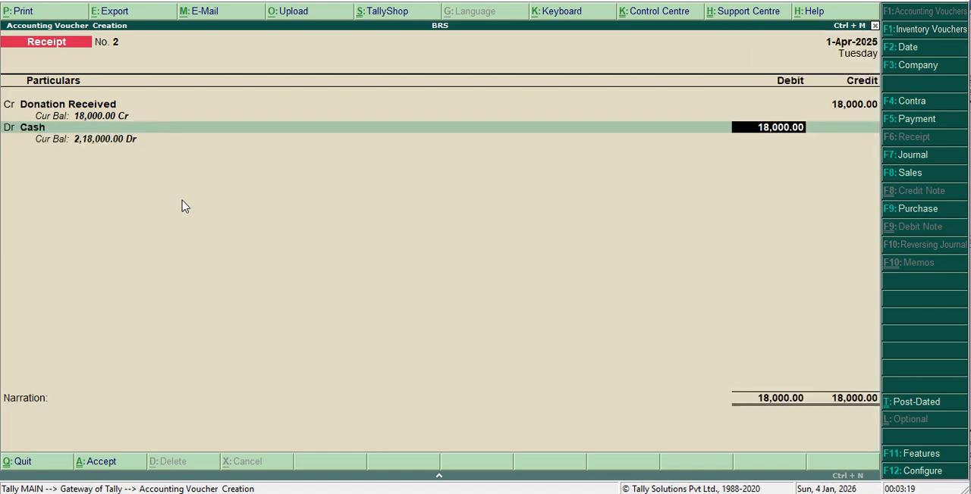
key("Return")
key("Return")
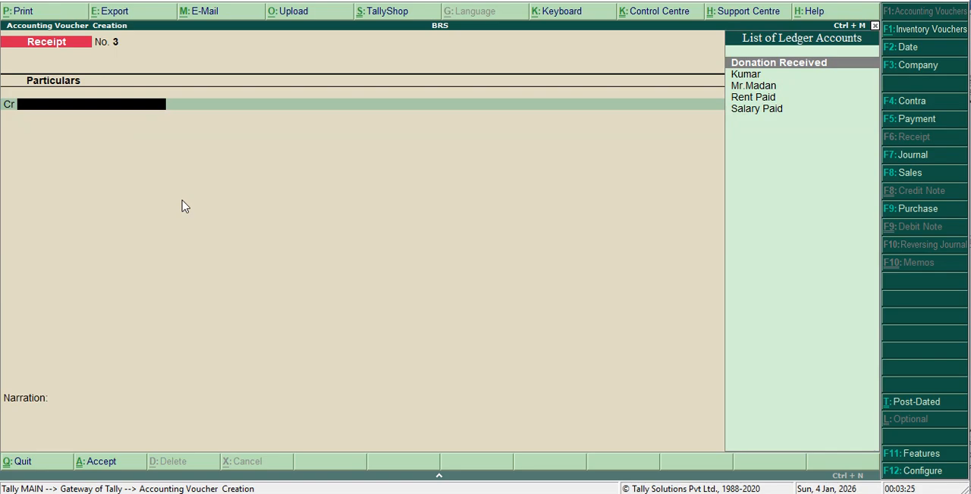
Start a payment voucher and create a ledger named Interest Paid for its debit line, without an alias.
key("F5")
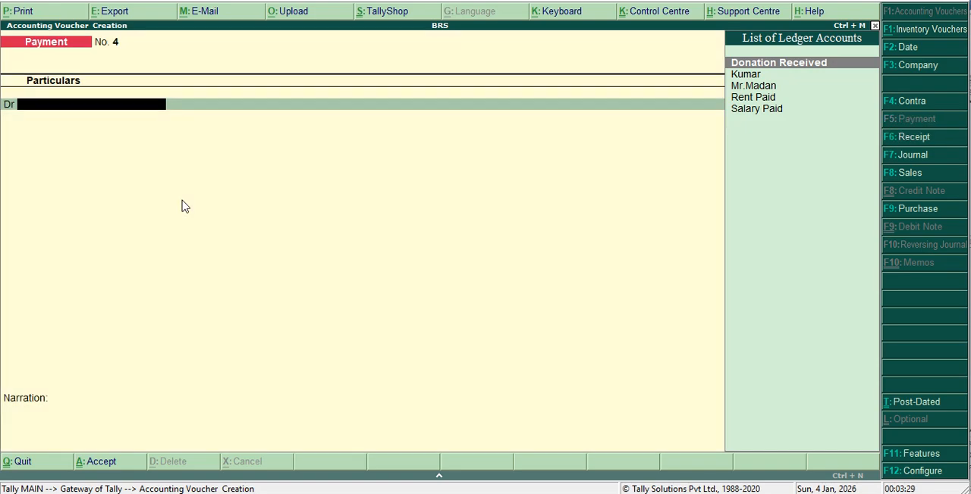
key("alt+c")
type("I")
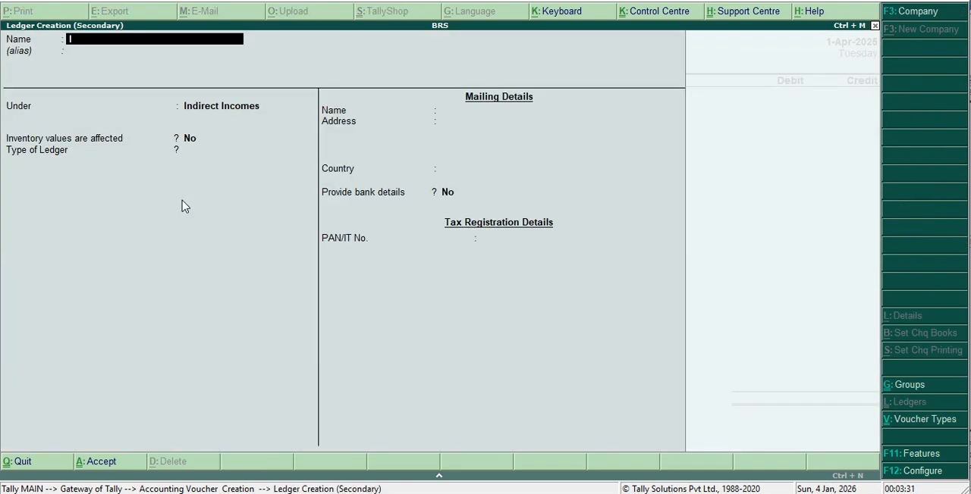
type("nterest Paid")
key("Return")
key("Return")
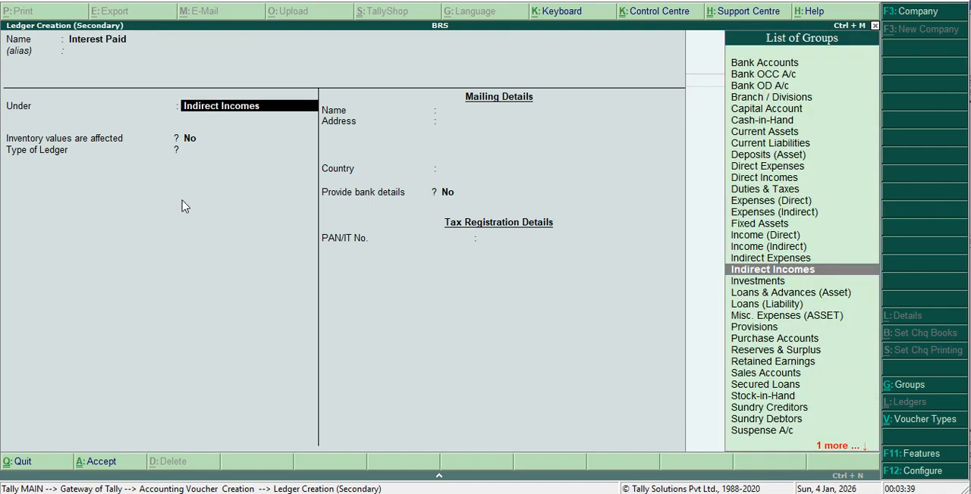
Group the Interest Paid ledger under Indirect Expenses, keep the remaining default details, and save it.
type("I")
key("Down")
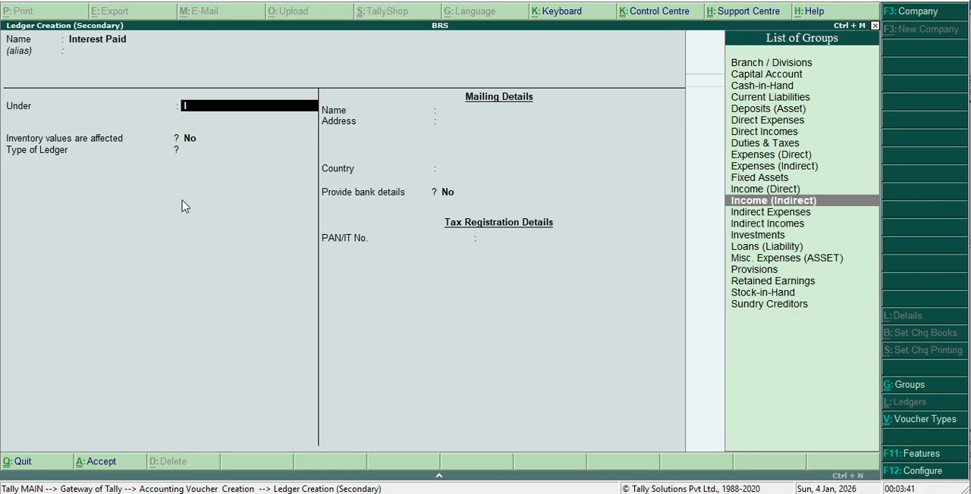
key("Down")
key("Return")
key("Return")
key("Return")
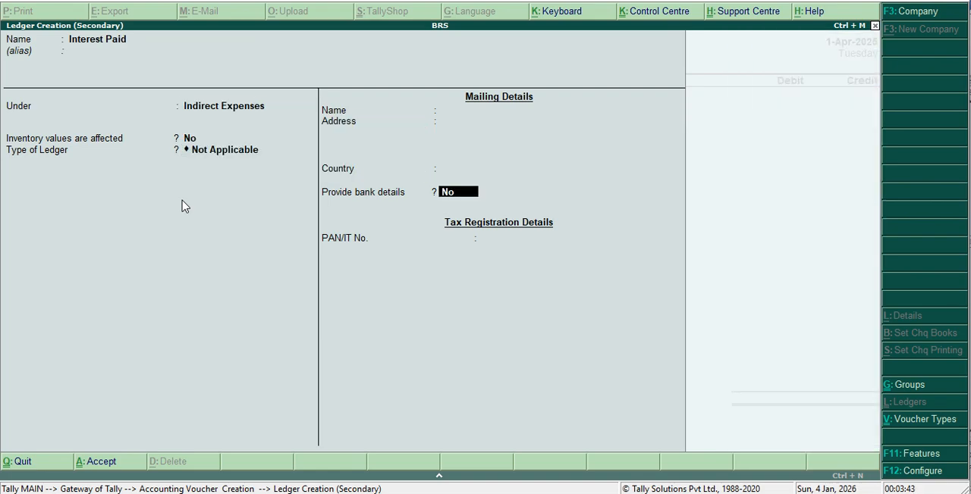
key("Return")
key("Return")
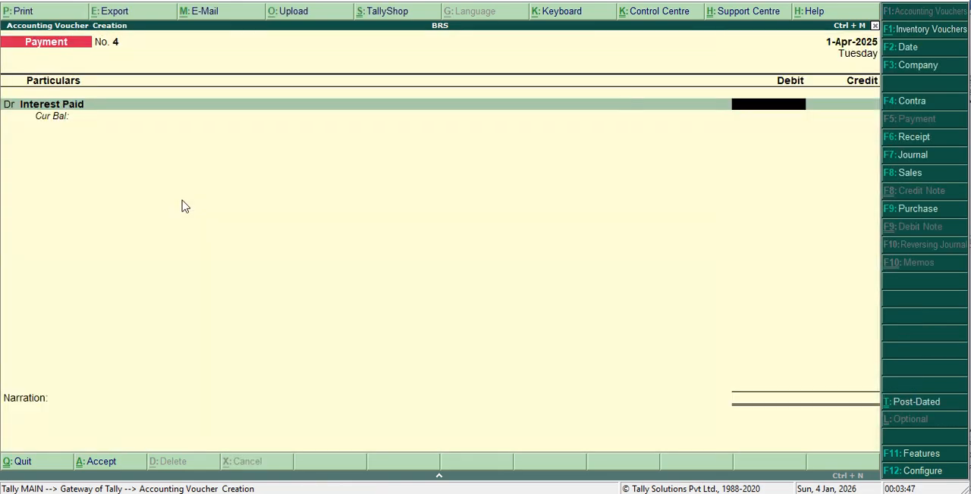
Debit Interest Paid with 4,500 and choose Canara Bank as the credit ledger.
type("4500")
key("Return")
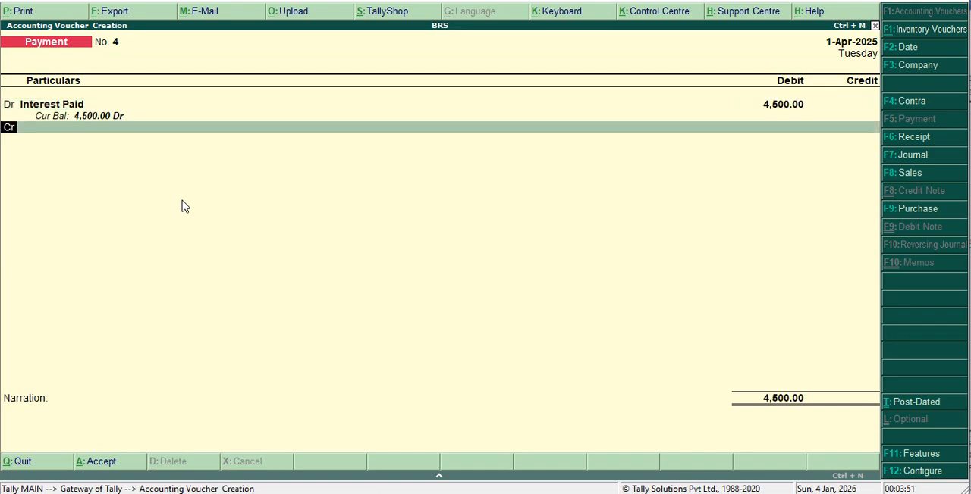
key("Return")
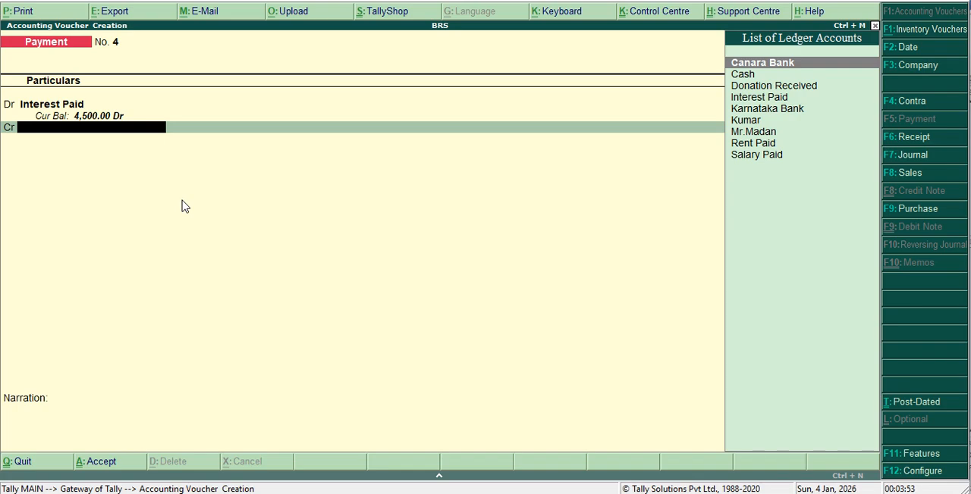
type("C")
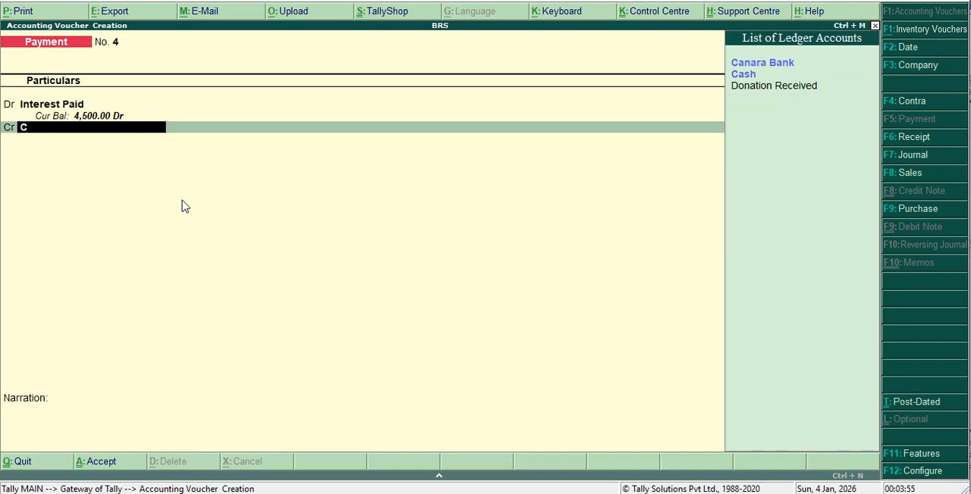
key("Return")
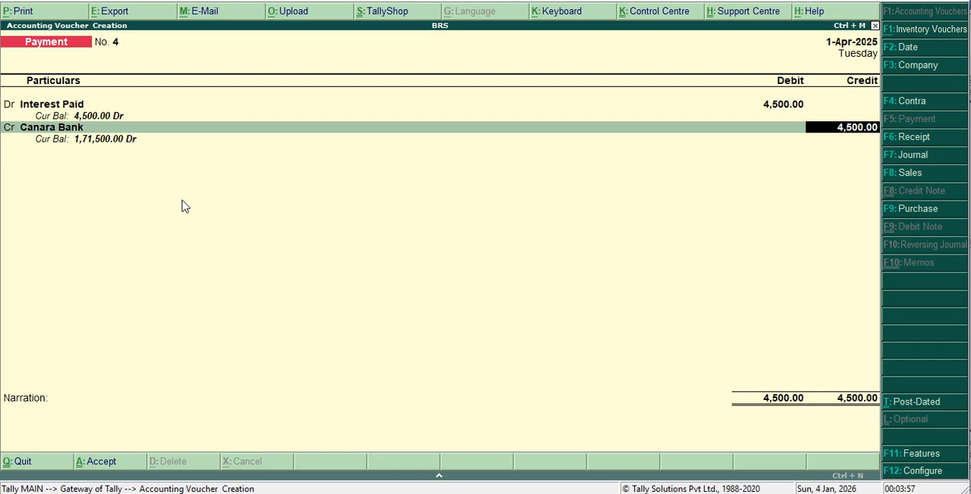
Allocate the 4,500 to a cheque without an instrument number, keep its default date, and save the payment without narration.
key("Return")
key("Return")
key("Return")
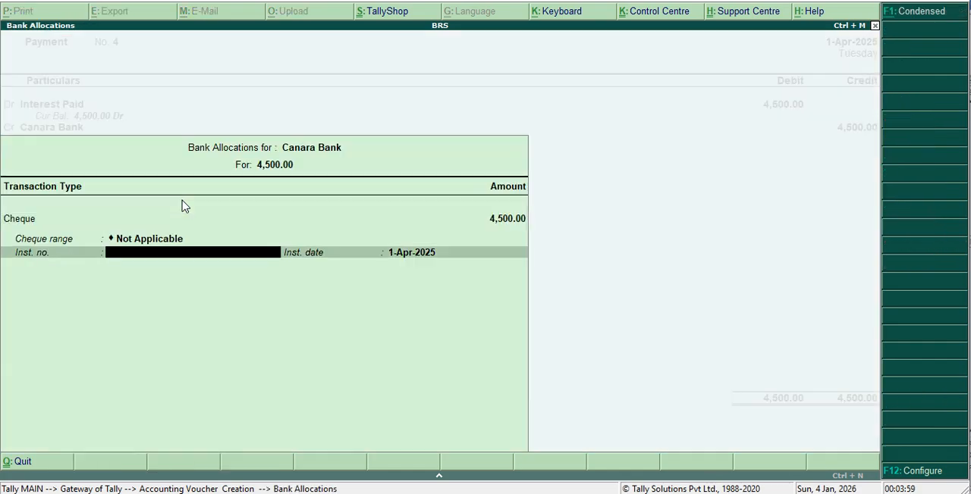
key("Return")
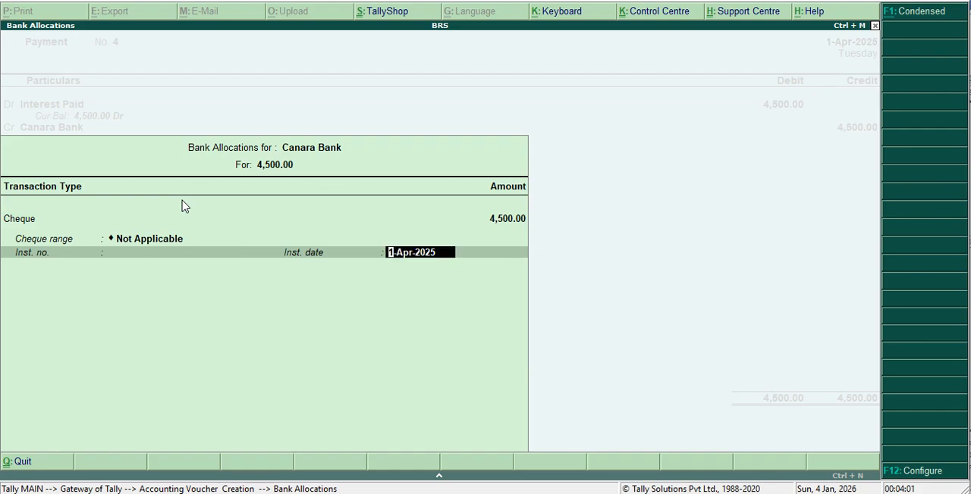
key("Return")
key("Return")
key("Return")
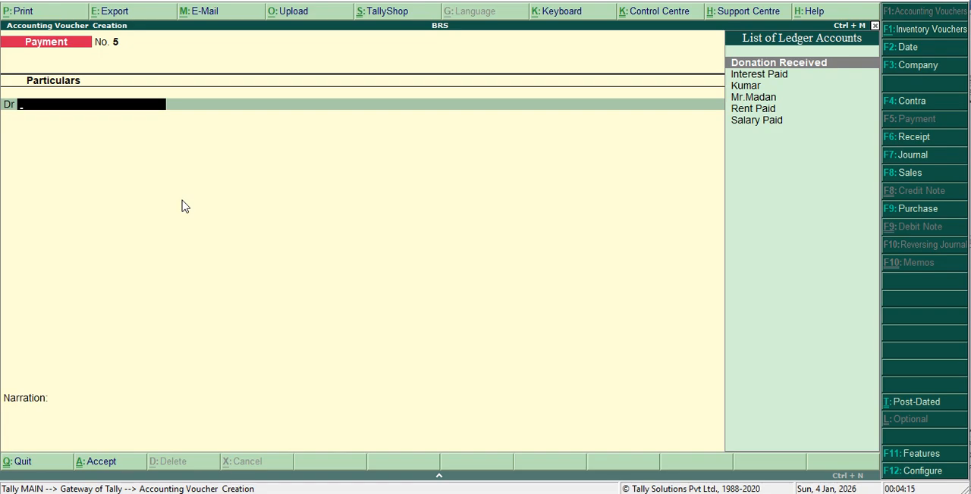
Start a receipt voucher and create a ledger named Surya Pipes Pvt.Ltd for its credit line, without an alias.
key("F6")
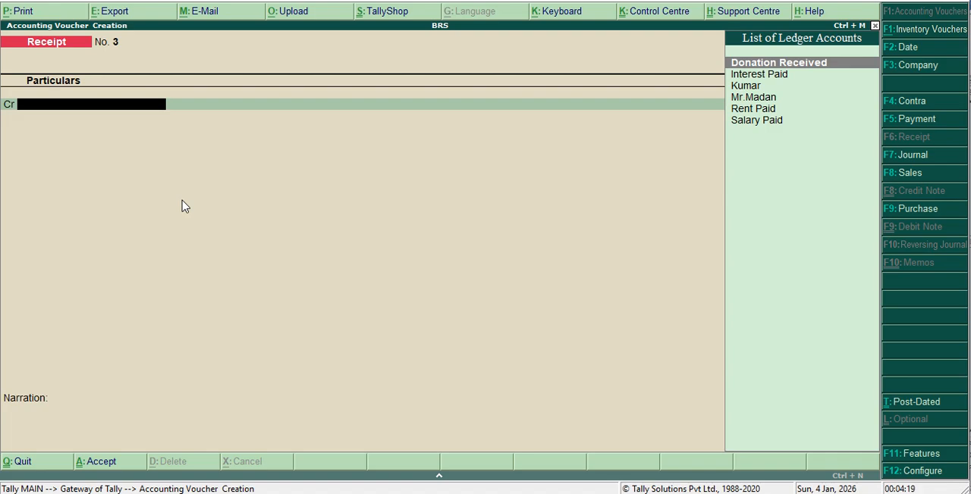
key("alt+c")
type("S")
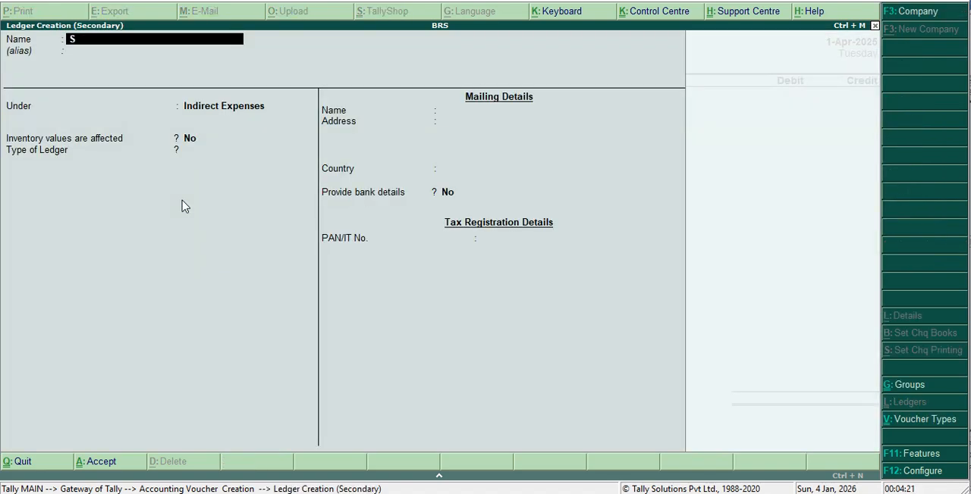
type("urya Pipes Pvt.Ltd")
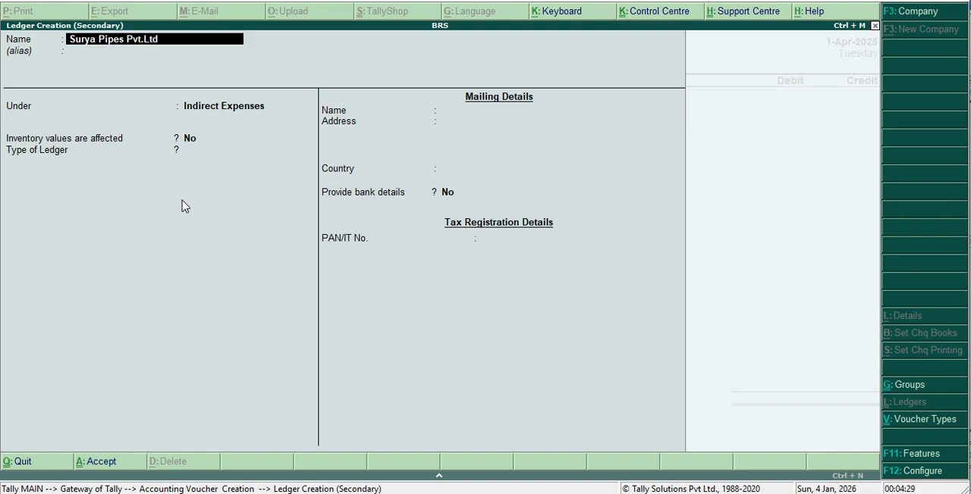
key("Return")
key("Return")
Group the Surya Pipes Pvt.Ltd ledger under Sundry Creditors, keep the default bill-by-bill, mailing and bank details, and save it.
type("S")
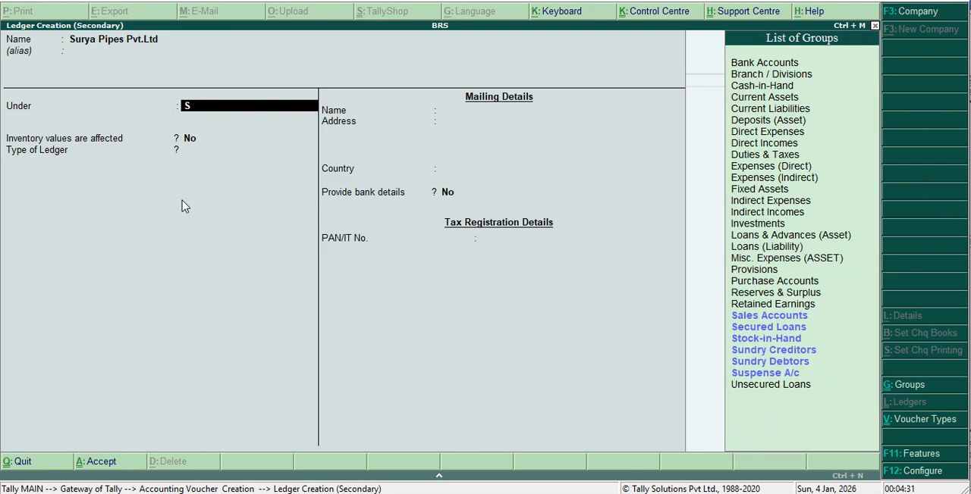
key("Down")
key("Down")
key("Down")
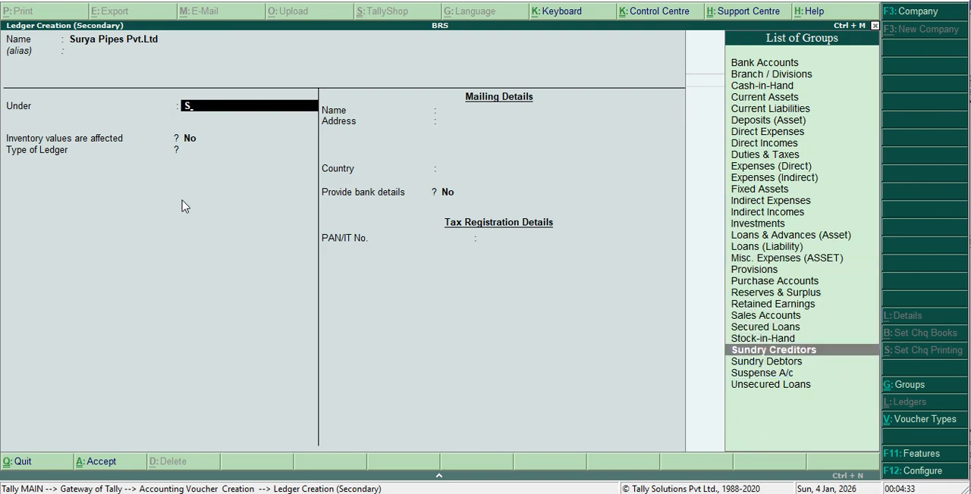
key("Return")
key("Return")
key("Return")
key("Return")
key("Return")
key("Return")
key("Return")
key("Return")
key("Return")
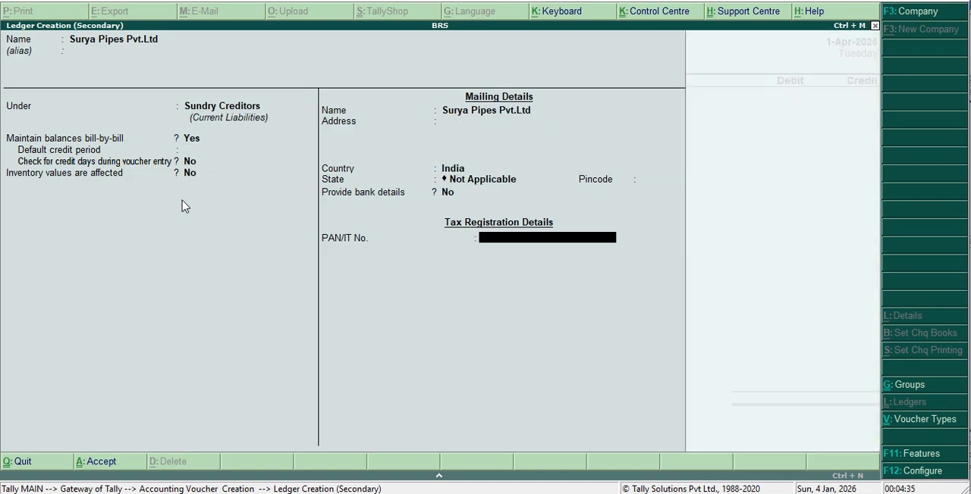
key("Return")
key("Return")
key("Return")
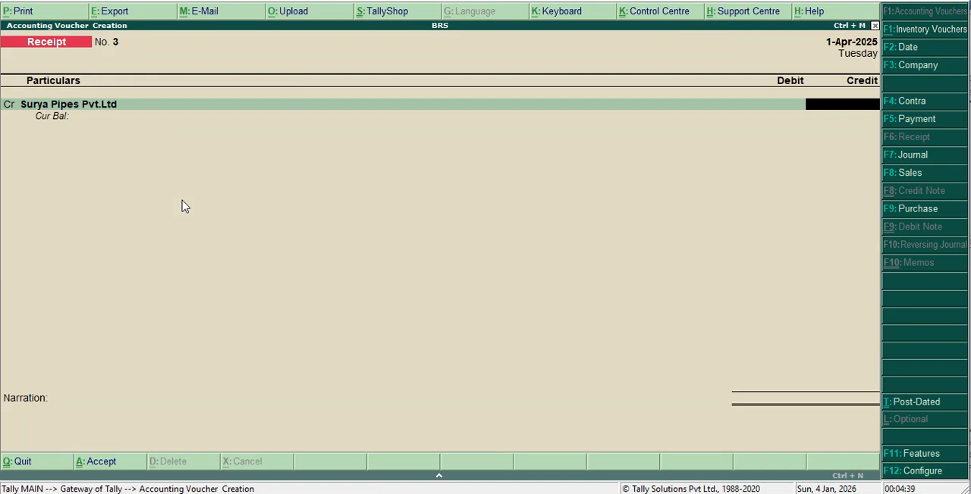
Credit Surya Pipes Pvt.Ltd with 50,000 as an On Account reference.
type("50000")
key("Return")
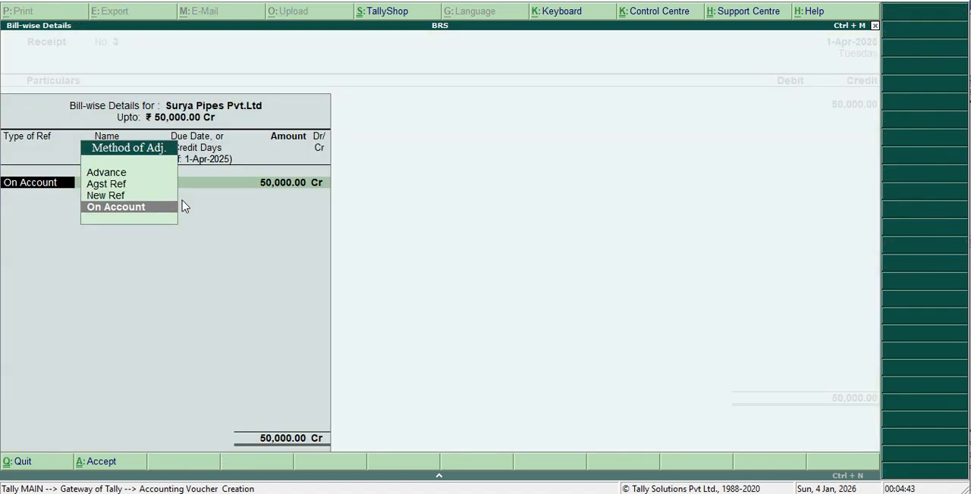
key("Return")
key("Return")
key("Return")
key("Return")
key("Return")
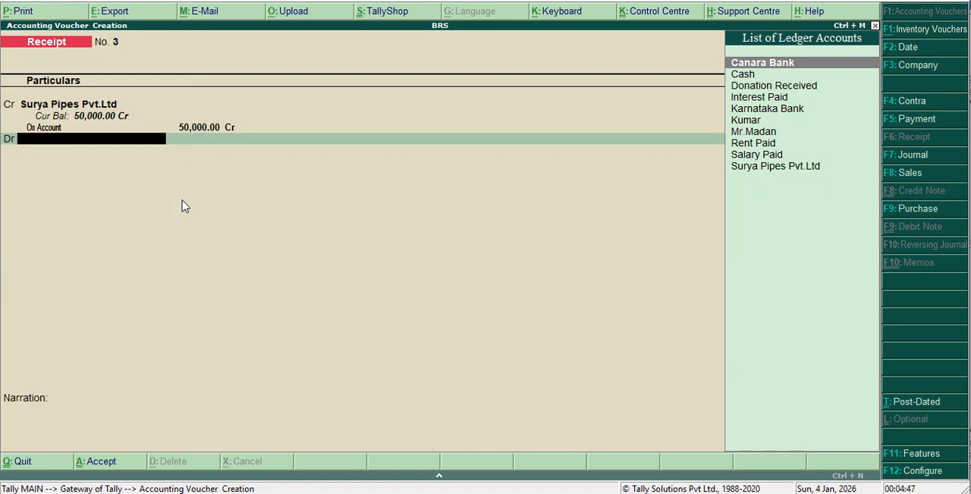
Debit Karnataka Bank with 50,000 in the Surya Pipes Pvt.Ltd receipt voucher.
type("K")
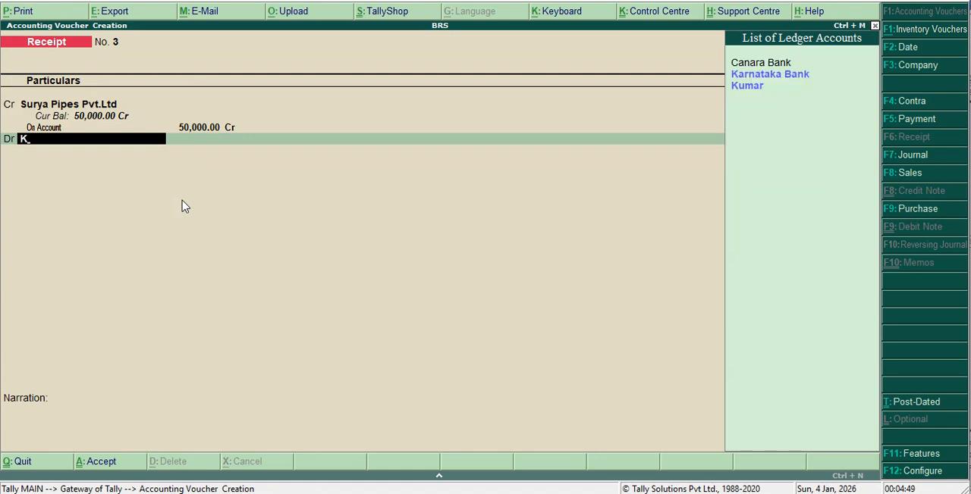
key("Down")
key("Up")
key("Return")
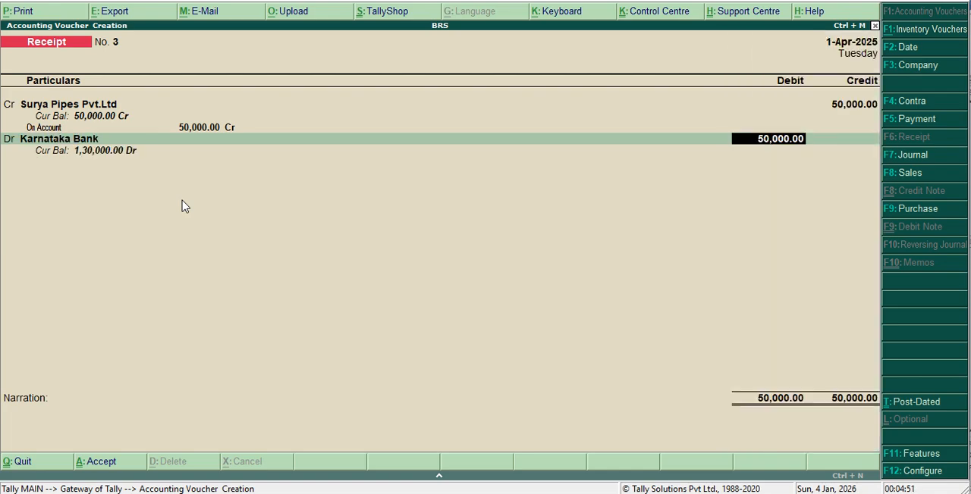
key("Return")
Allocate the 50,000 to Cheque/DD without instrument number or bank, keep its default date, and save the receipt without narration.
key("Return")
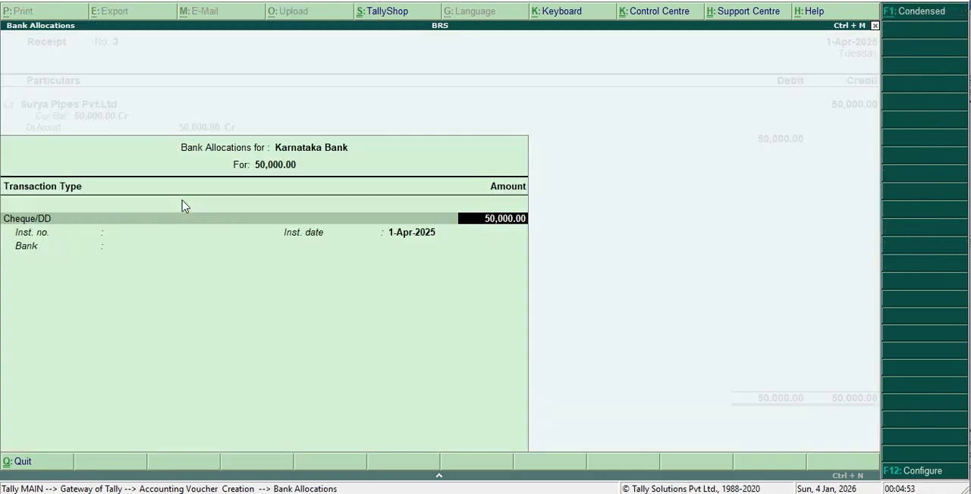
key("Return")
key("Return")
key("Return")
key("Return")
key("Return")
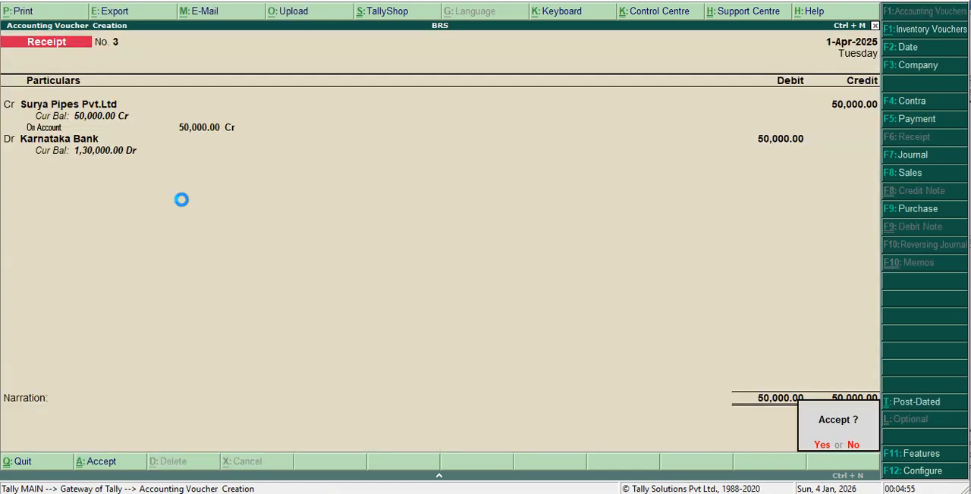
key("Return")
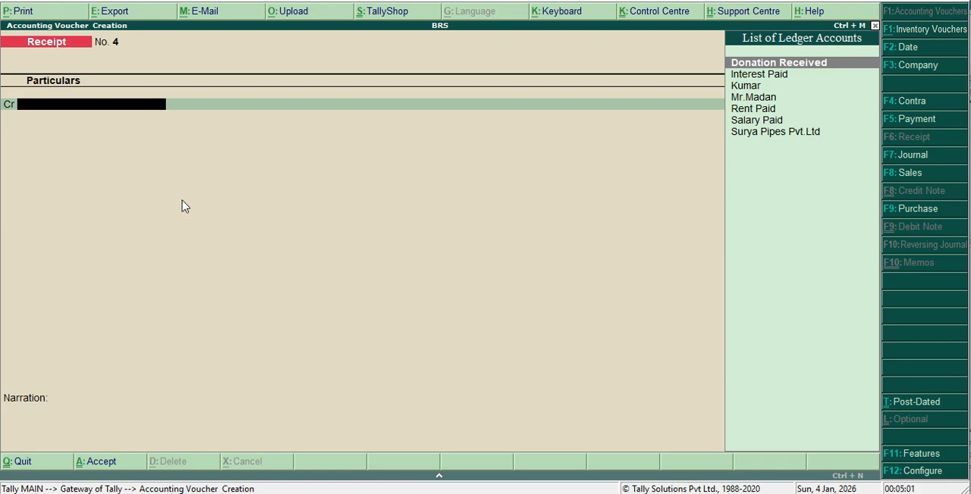
Start a contra voucher and credit Canara Bank with 12,000.
key("F4")
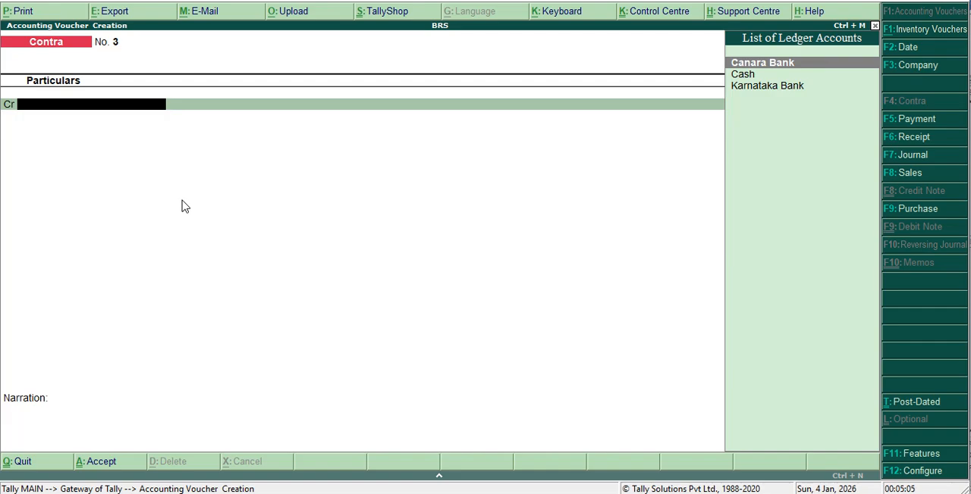
type("C")
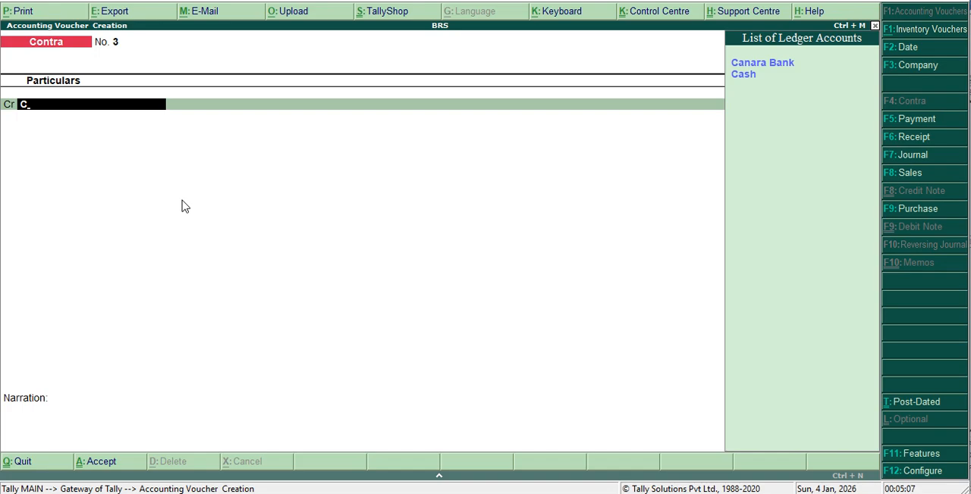
key("Down")
key("Up")
key("Return")
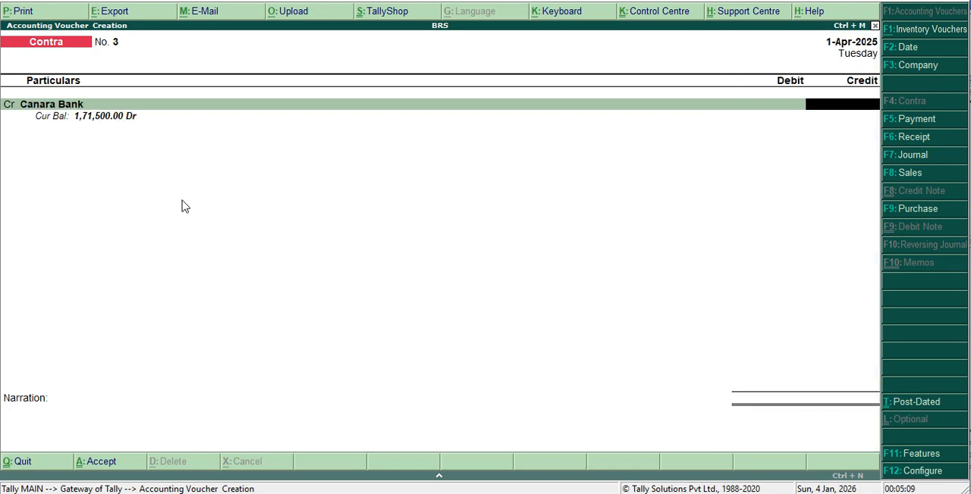
type("12000")
key("Return")
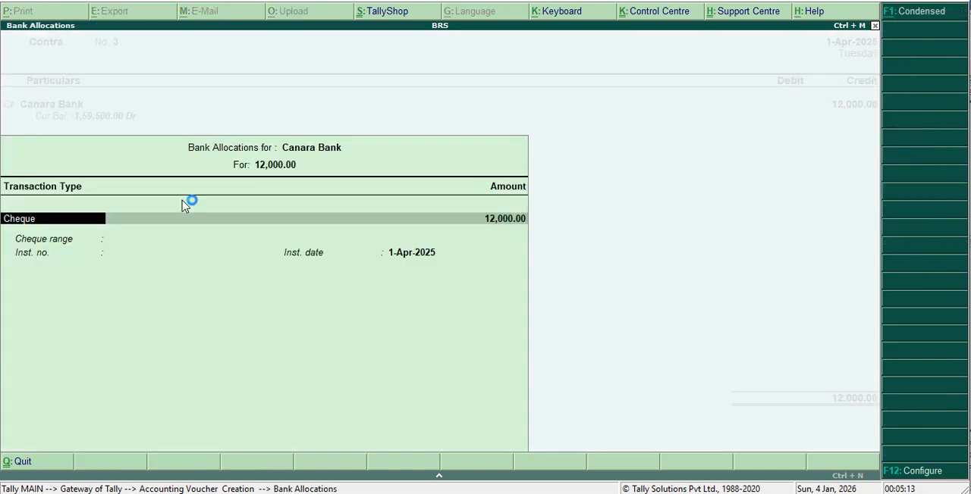
Allocate the 12,000 from Canara Bank to a cheque without range or instrument number, keeping its default date.
key("Return")
key("Return")
key("Return")
key("Return")
key("Return")
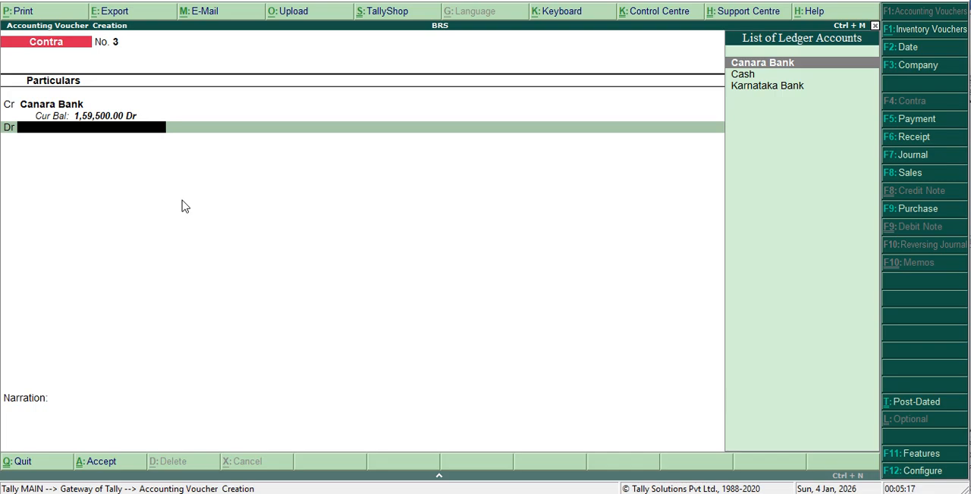
Debit Cash with 12,000, save the contra voucher without narration, and leave voucher entry.
key("Down")
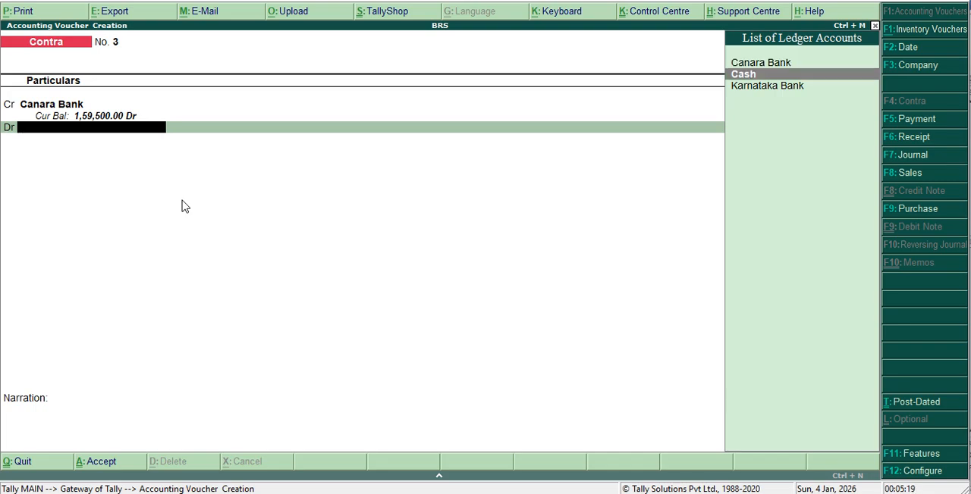
key("Return")
key("Return")
key("Return")
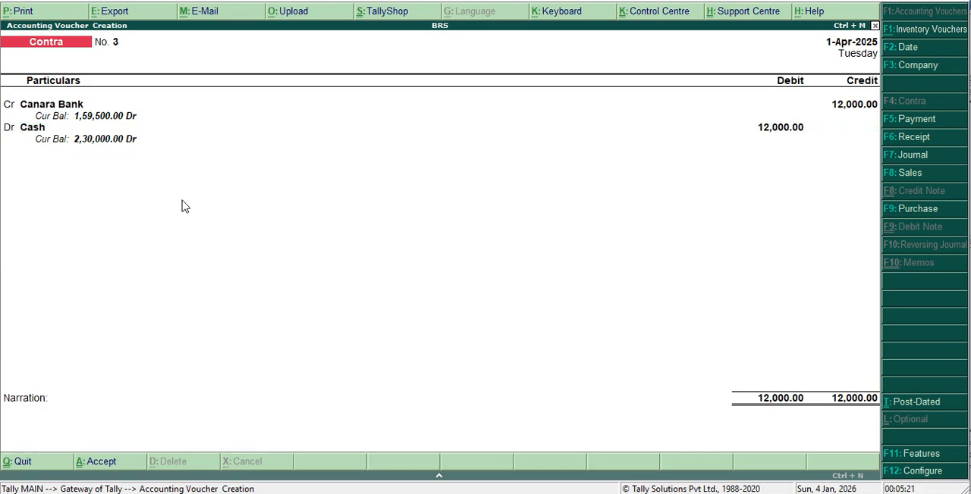
key("Return")
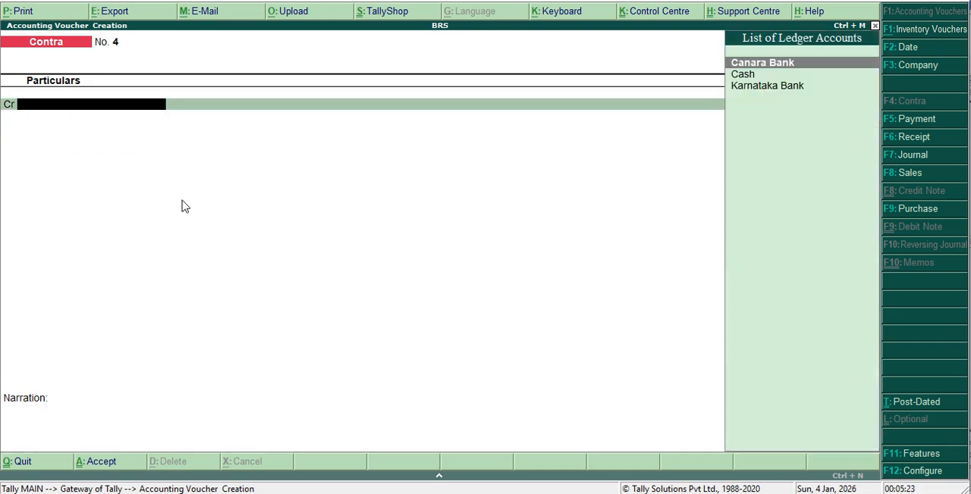
key("Escape")
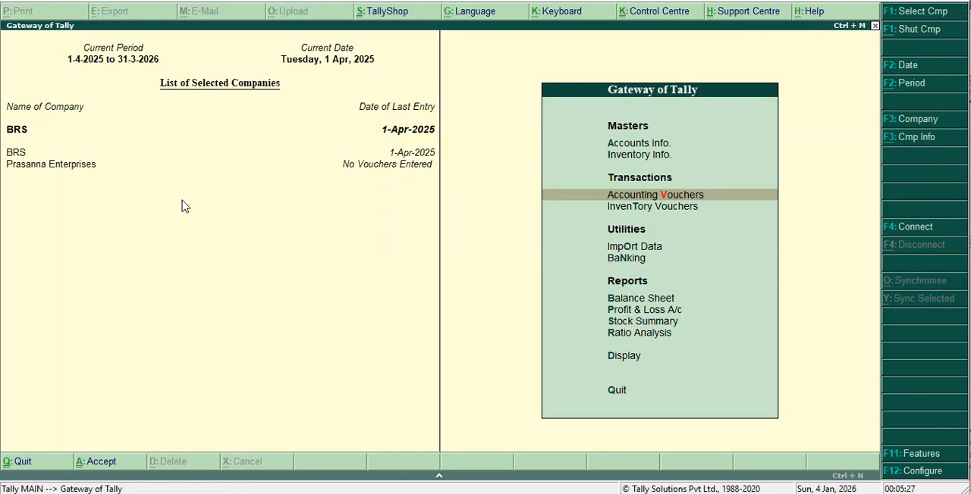
Review the pending cheques of all banks in the Cheque Printing report, and return to the banking options.
key("Down")
key("Down")
key("Down")
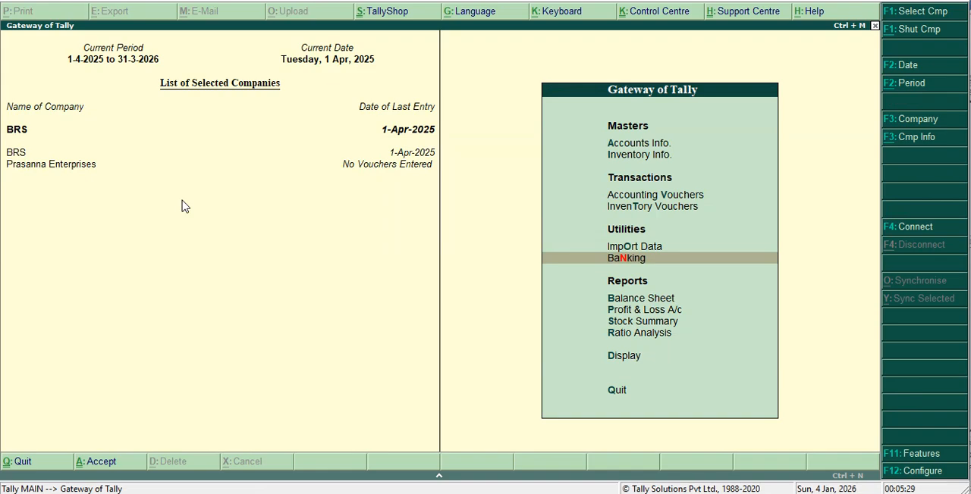
key("Up")
key("Down")
key("Return")
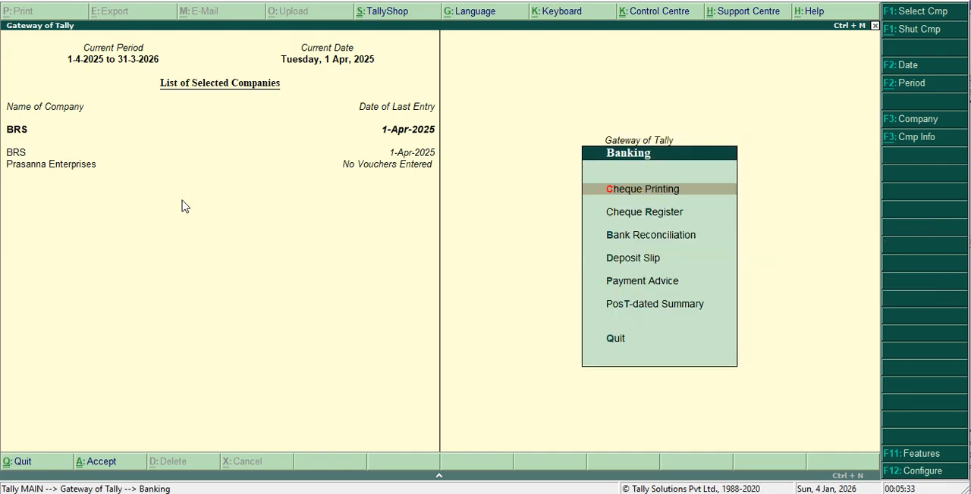
key("Return")
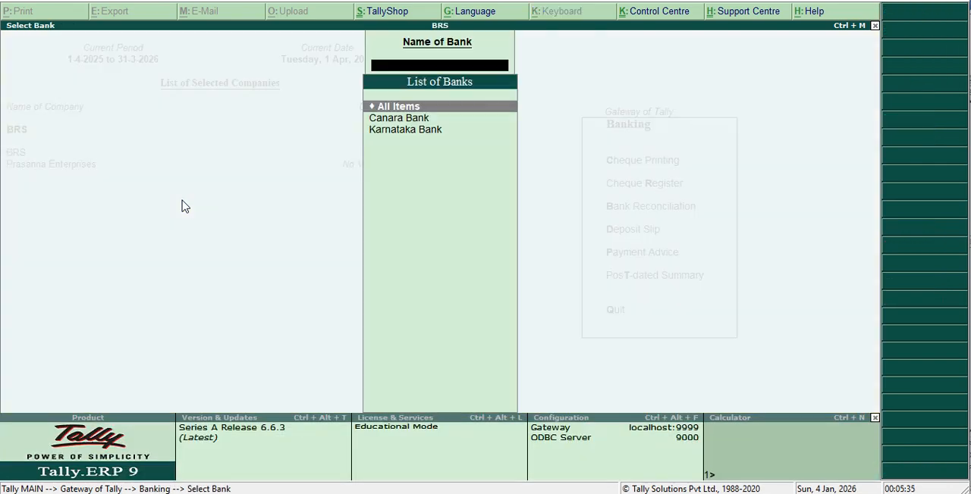
key("Return")
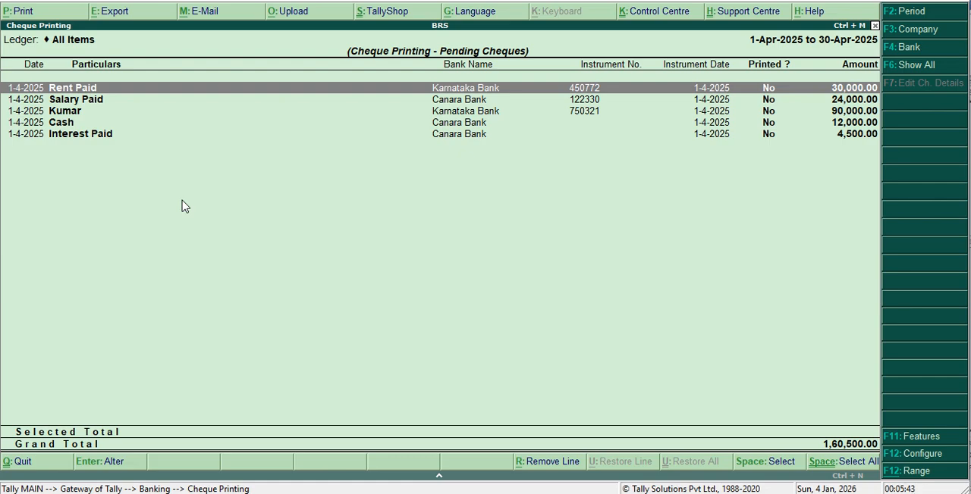
key("Escape")
key("Escape")
key("Escape")
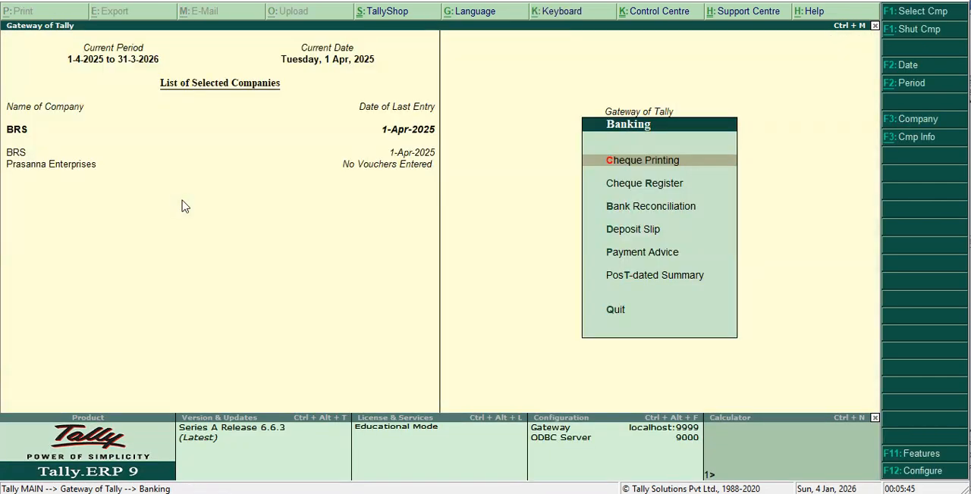
Check the bank-wise Cheque Register in detailed view.
key("Down")
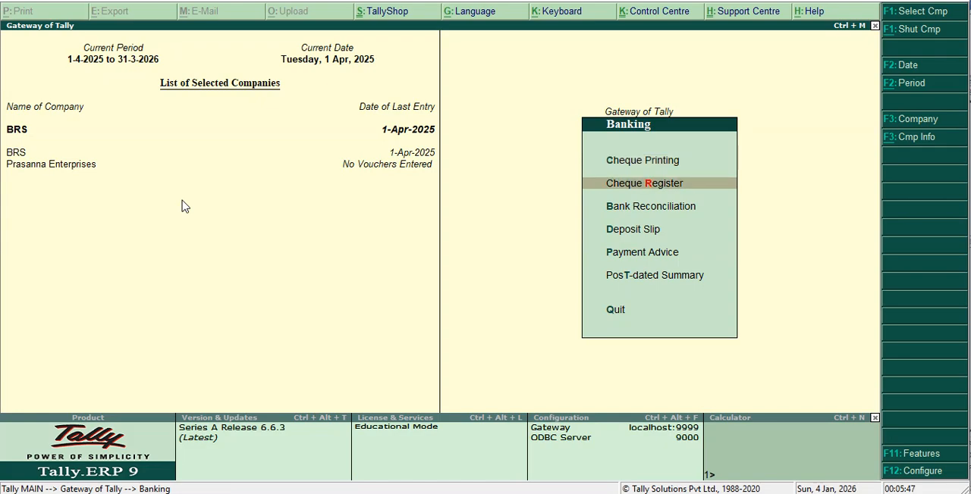
key("Return")
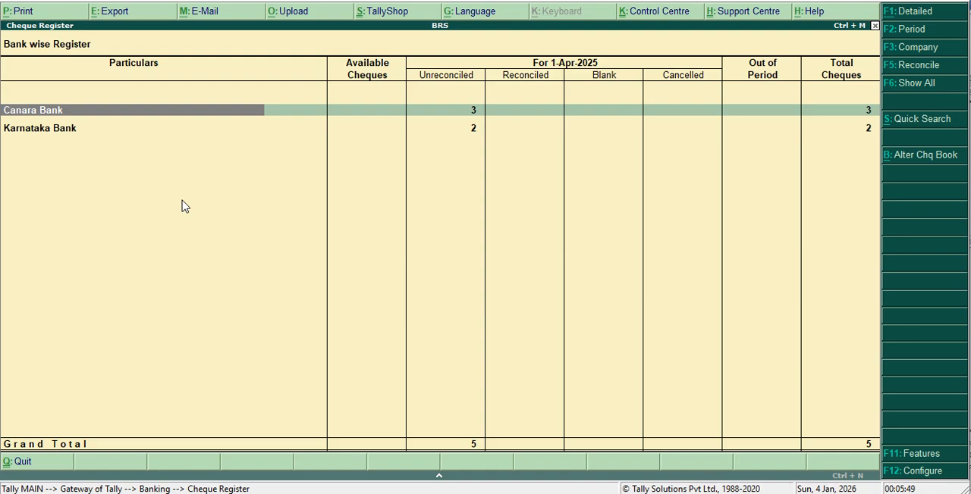
key("alt+F1")
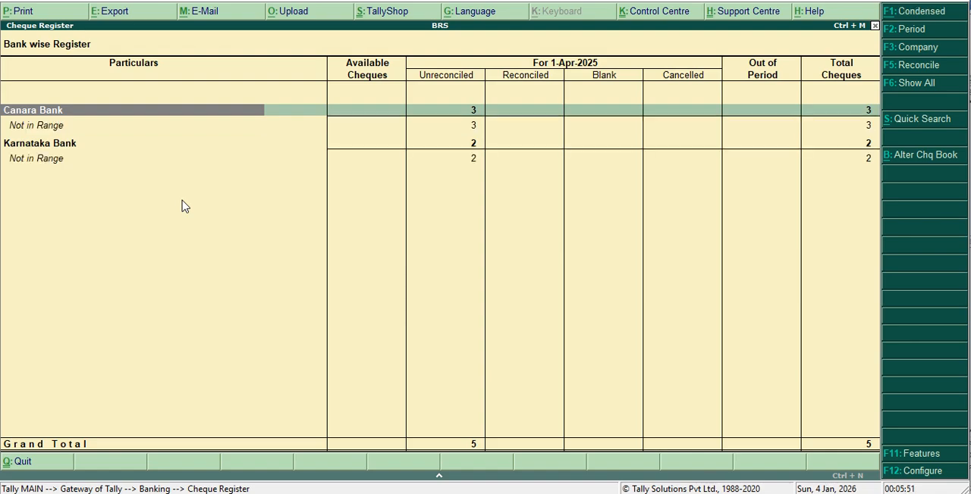
key("Escape")
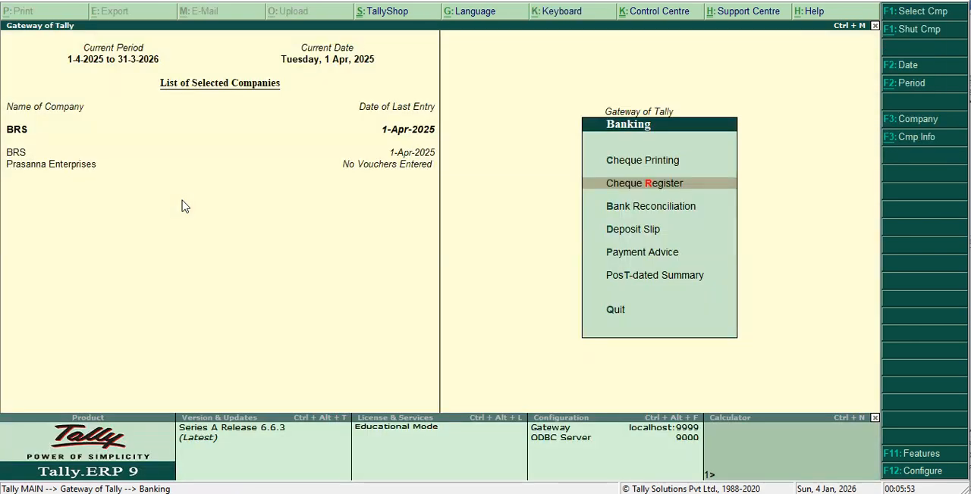
Open the bank reconciliation for Canara Bank and set the bank date of the 2,00,000 cash deposit to 1-5-2025.
key("Down")
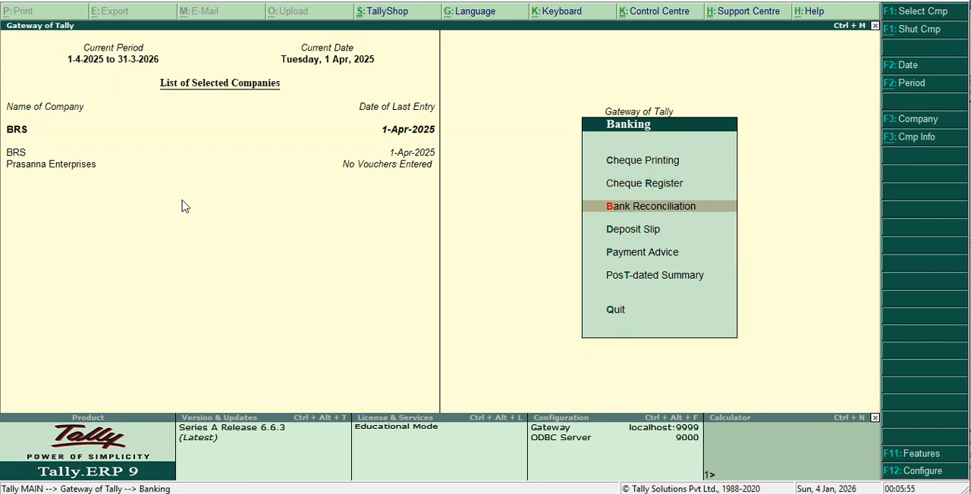
key("Return")
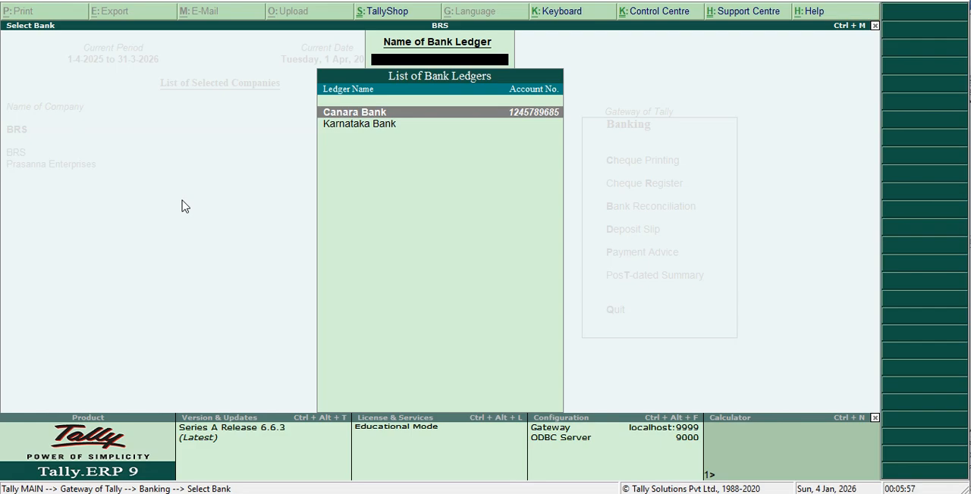
key("Return")
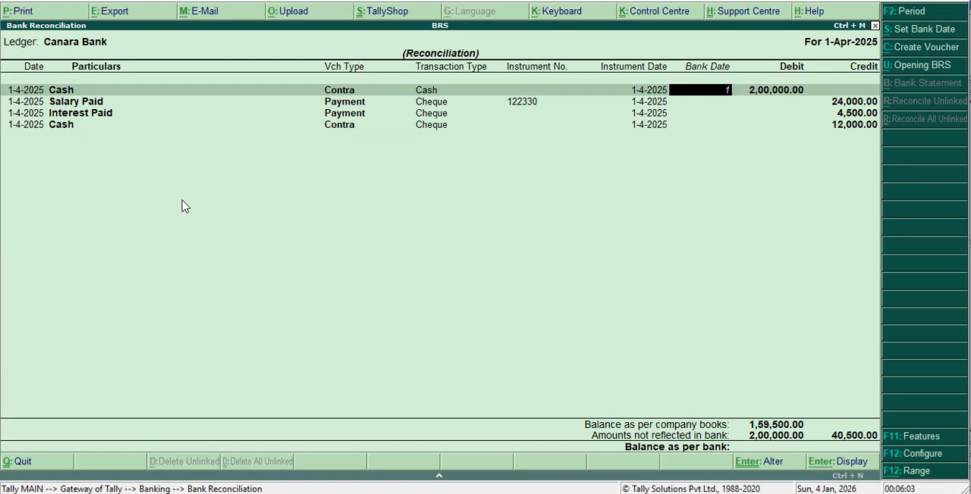
type("-5-2025")
key("Return")
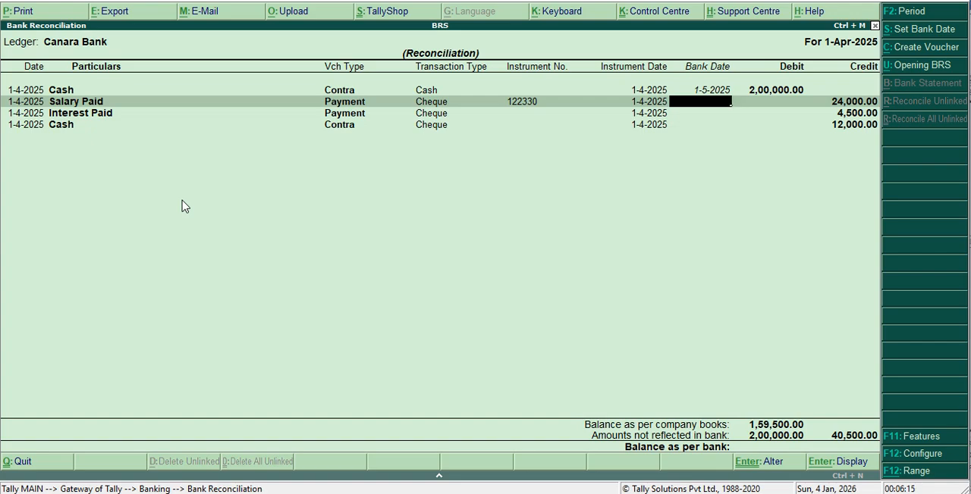
Set the Salary Paid cheque's bank date to 1-5-2025, leave the remaining entries' bank dates blank, and accept the reconciliation.
type("1-5-20")
type("25")
key("Return")
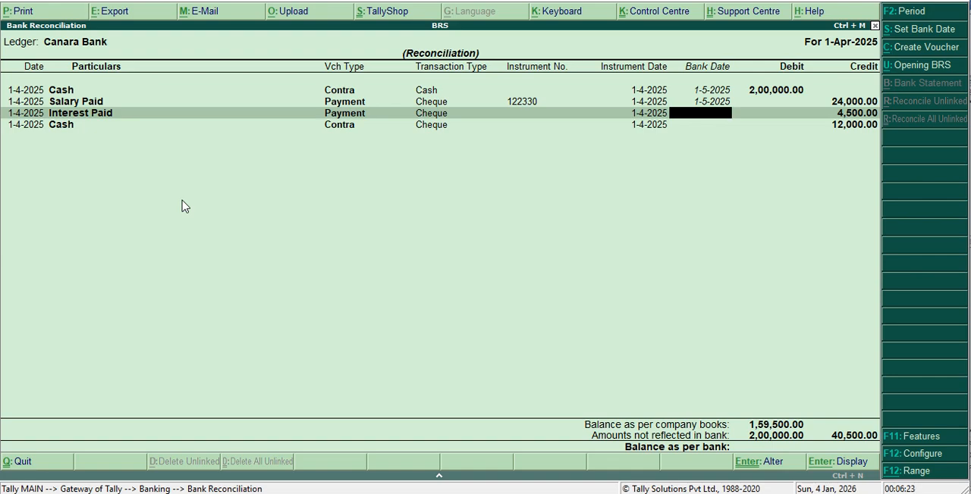
key("Return")
key("Return")
key("Return")
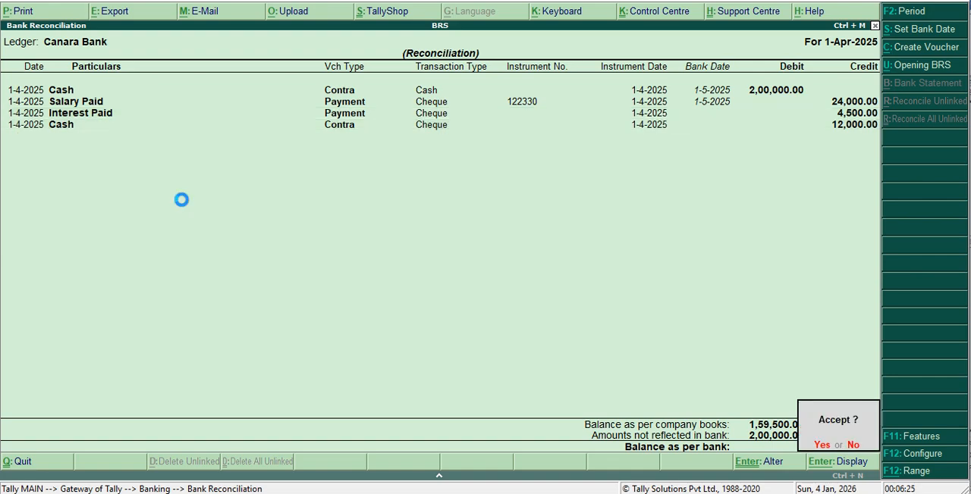
Leave the reconciliation and view the cheque deposit slips for Canara Bank and Karnataka Bank.
key("Escape")
key("Escape")
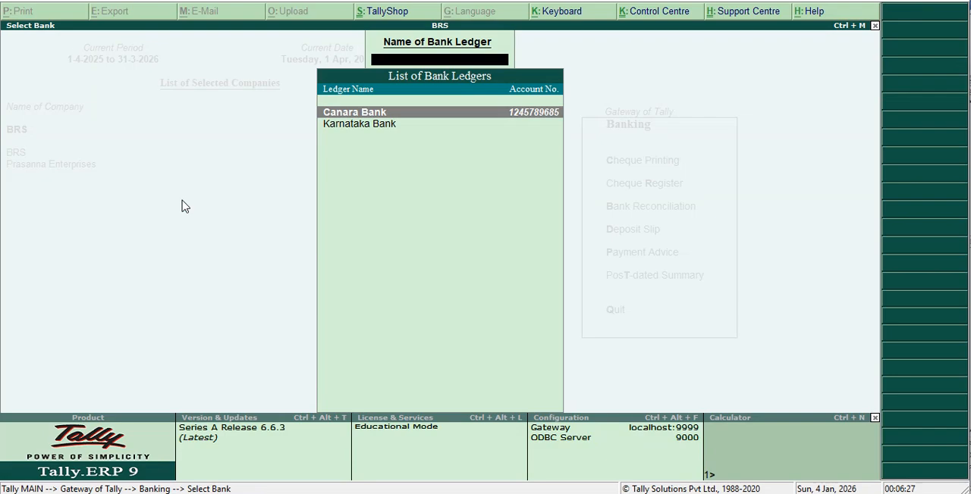
key("Down")
key("Return")
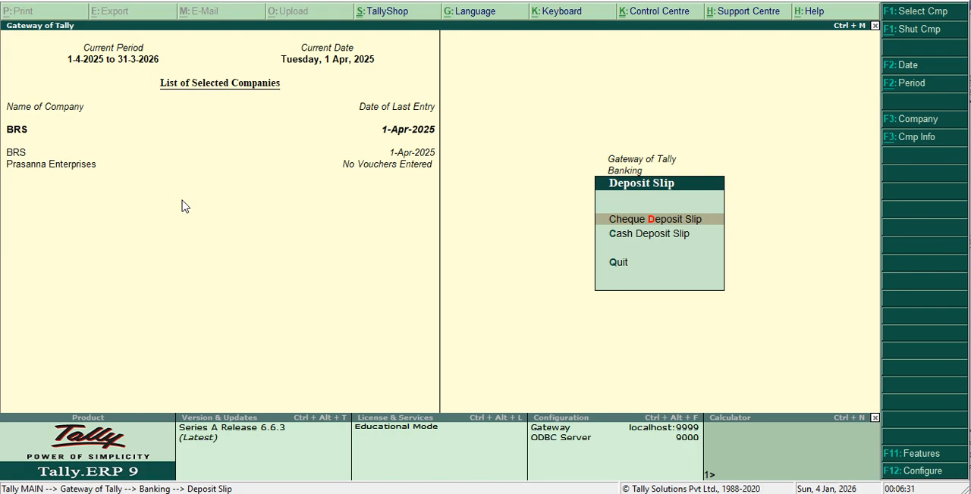
key("Return")
key("Return")
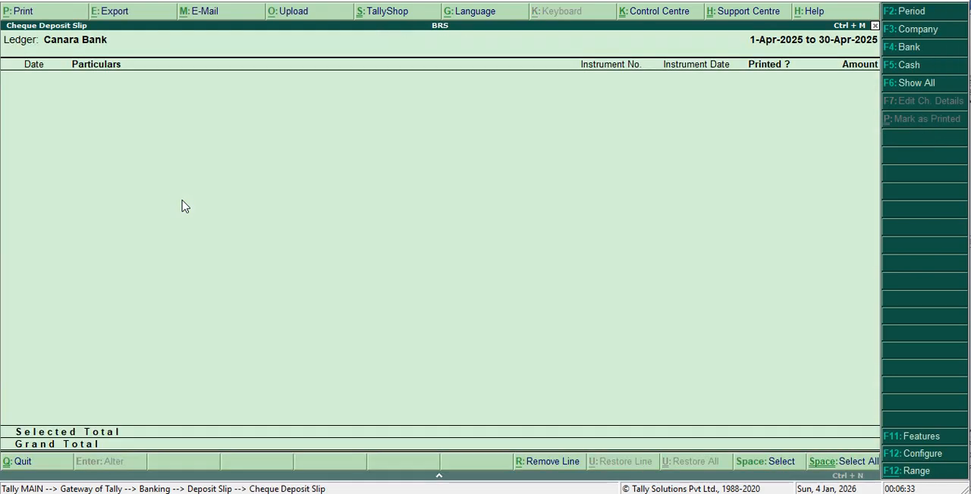
key("F4")
key("Down")
key("Return")
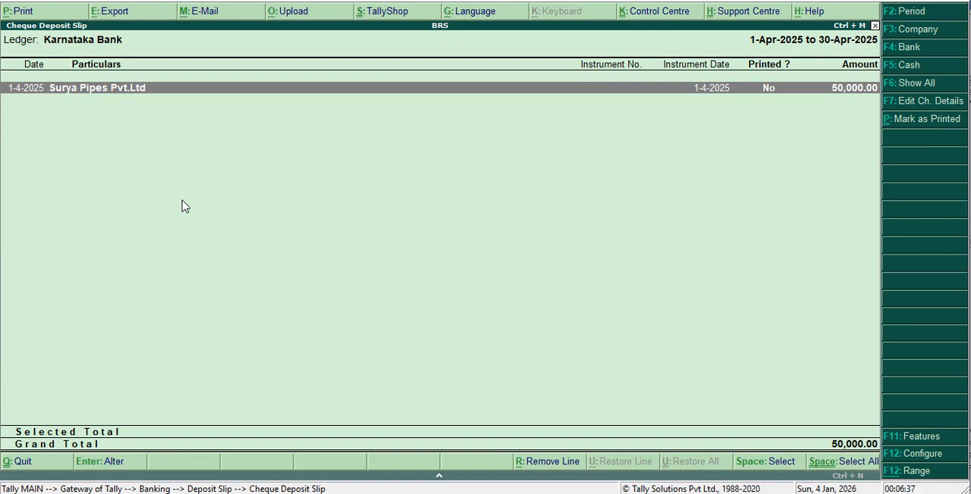
Inspect the Surya Pipes Pvt.Ltd receipt voucher from the deposit slip, and return without altering it.
key("Return")
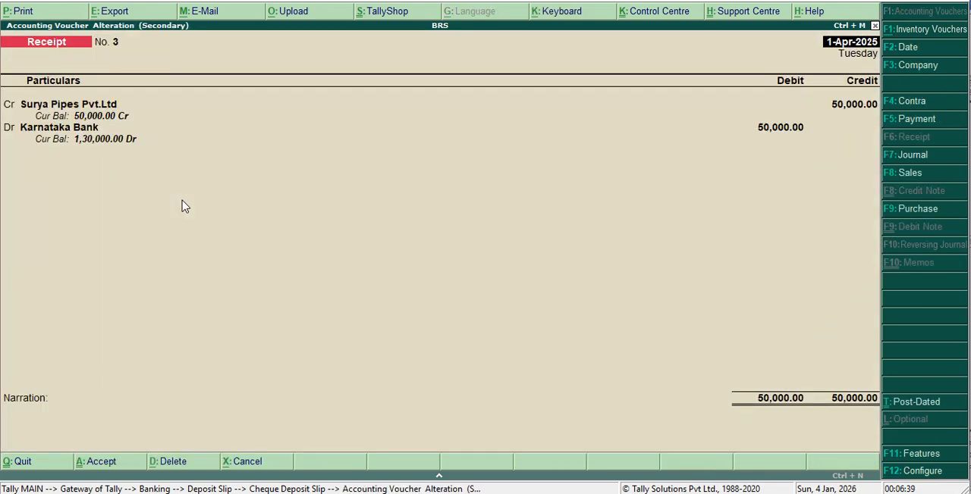
key("Escape")
key("y")
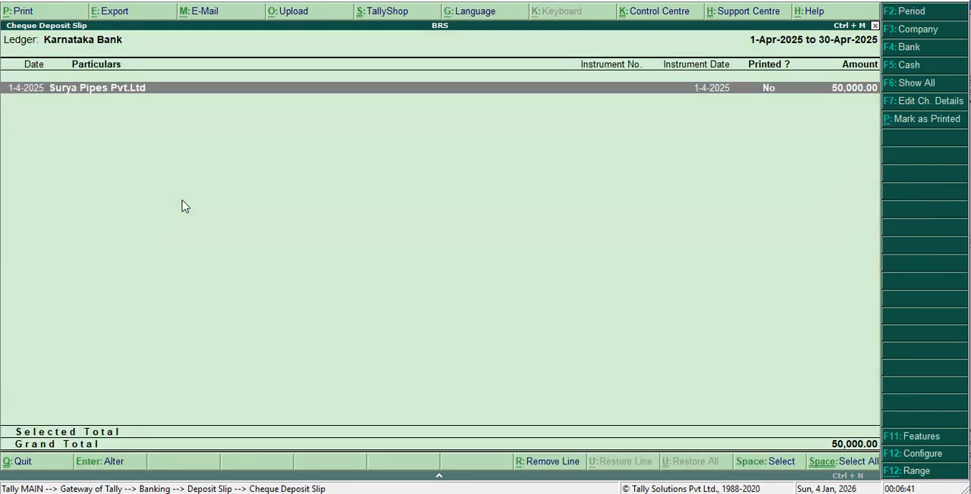
Leave the cheque deposit slip, view the cash deposit slip for Canara Bank, and return to the Banking options.
key("Escape")
key("Escape")
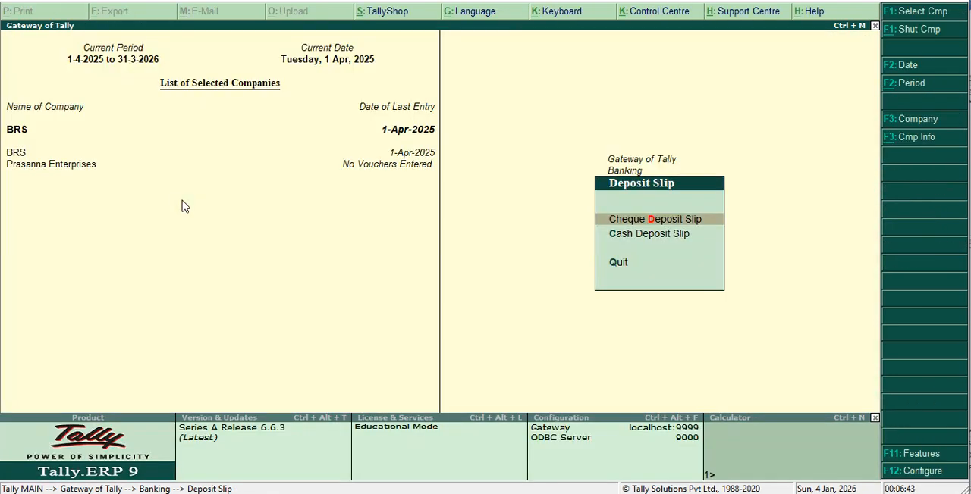
key("Down")
key("Return")
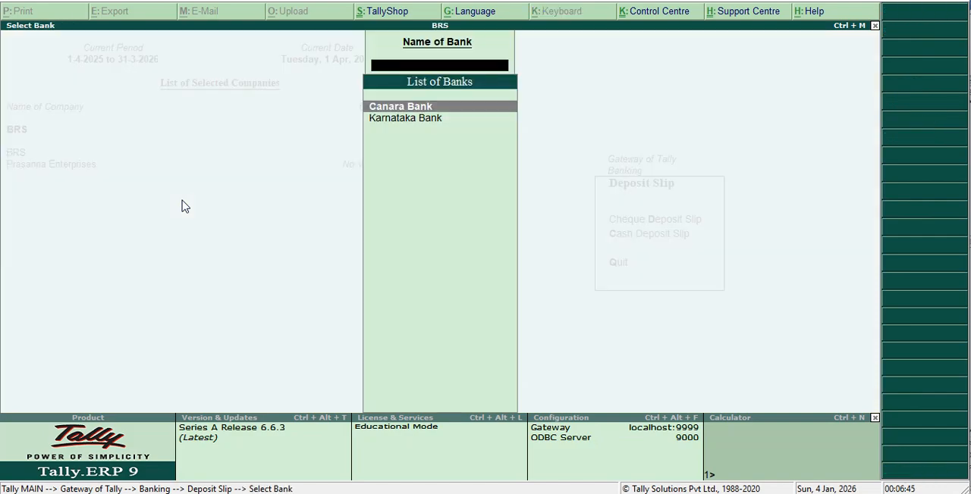
key("Return")
key("Escape")
key("Escape")
key("Escape")
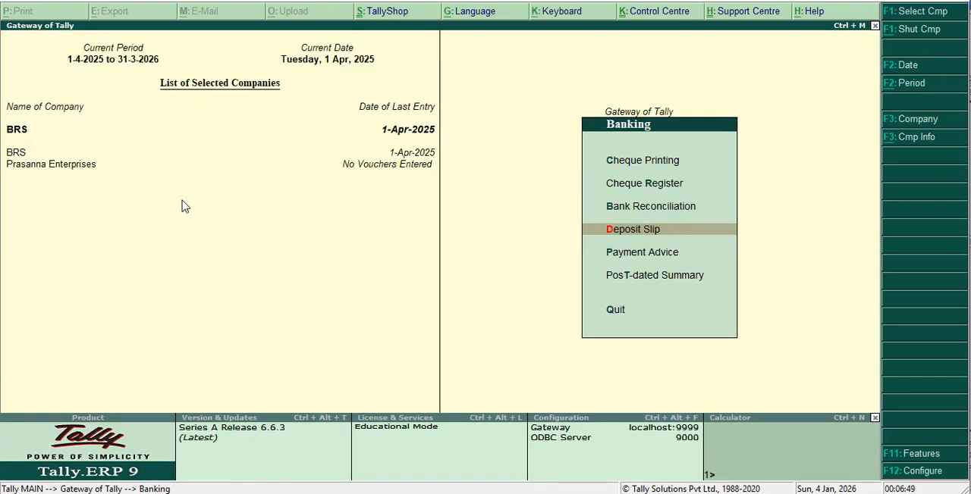
View the payment advice for all ledgers, and return to the Gateway of Tally.
key("Down")
key("Return")
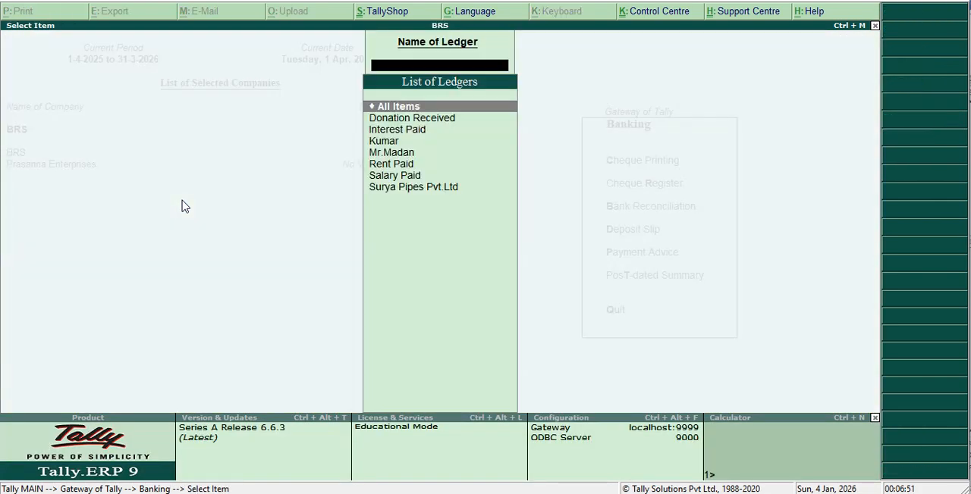
key("Return")
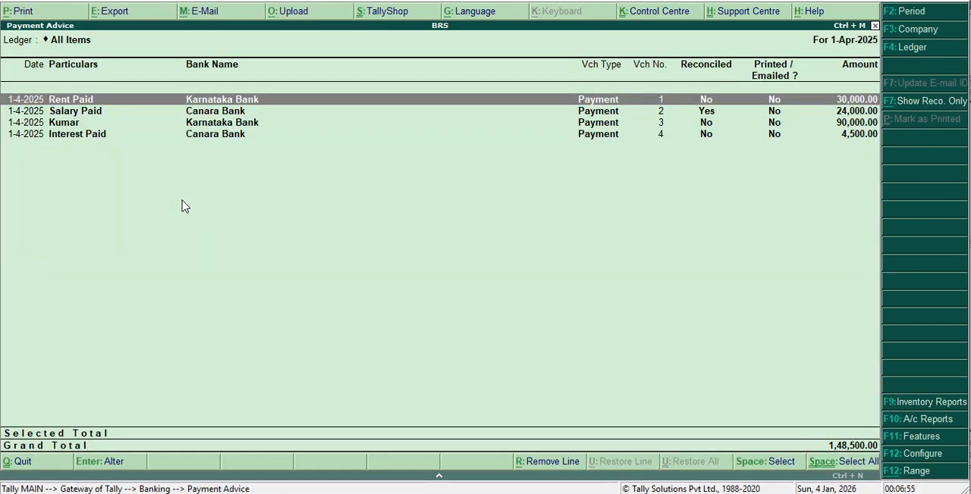
key("Escape")
key("Escape")
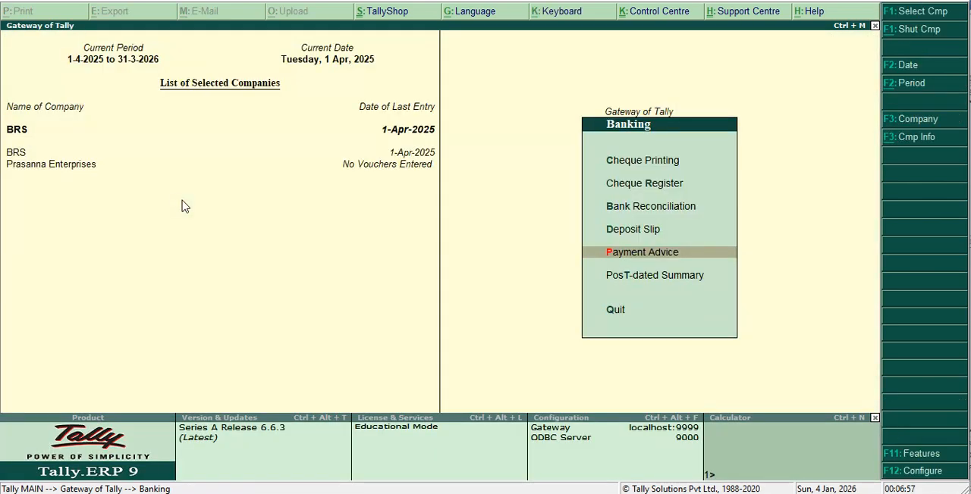
key("Escape")
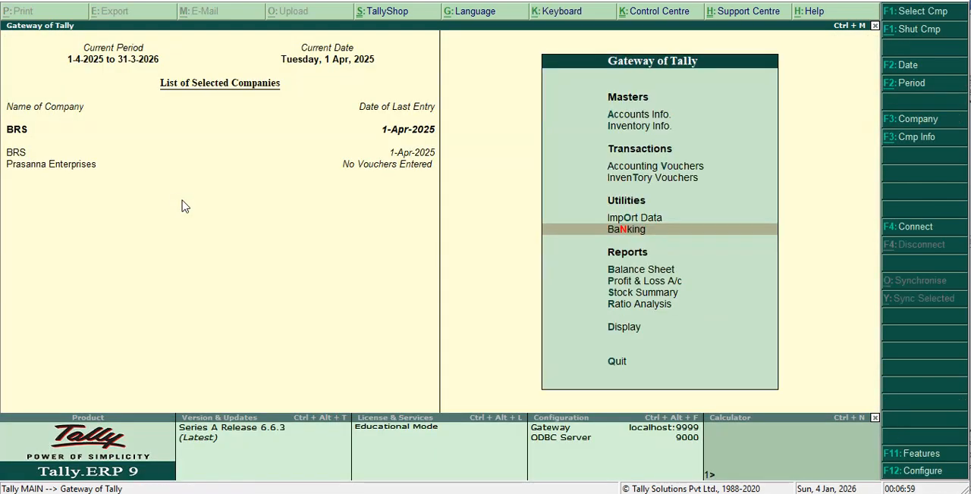